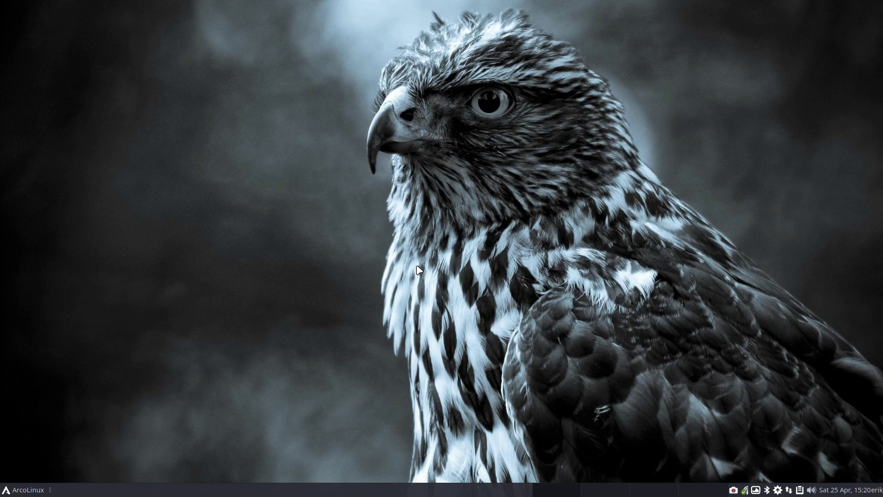
Save the yellow icon theme in the overlay settings and reopen the overlay to view it.
key(super+x)
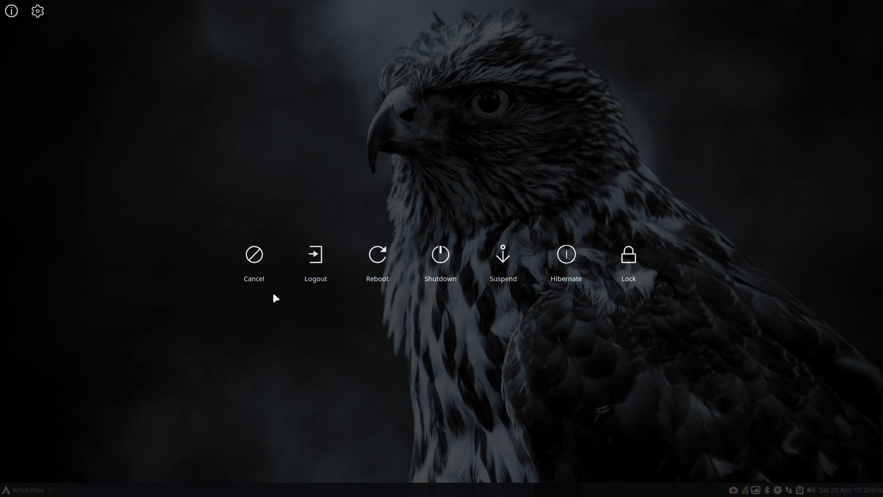
click(254, 256)
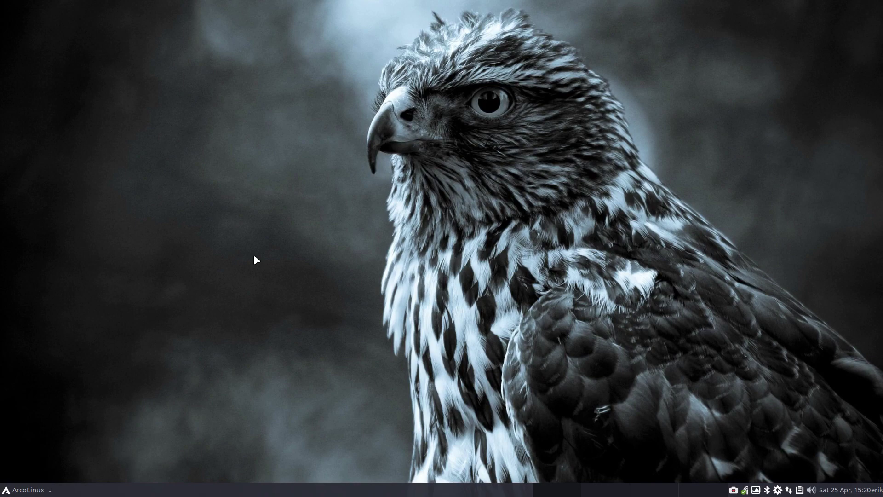
key(super+x)
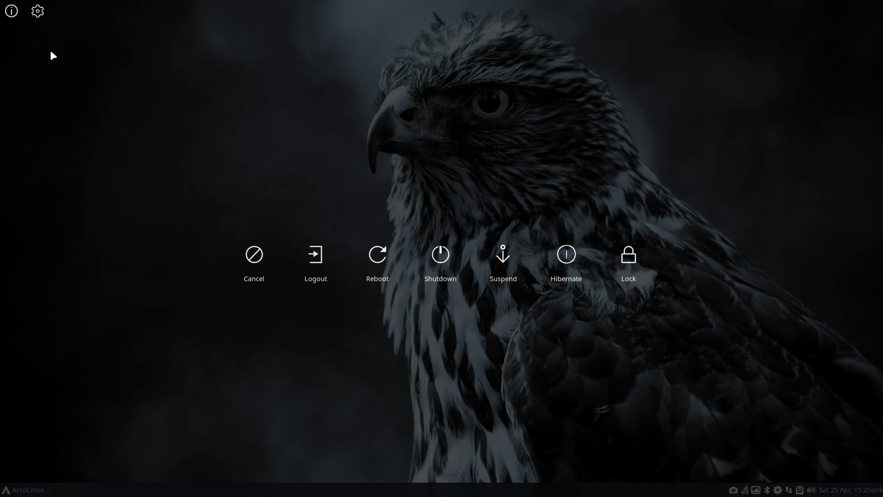
click(38, 11)
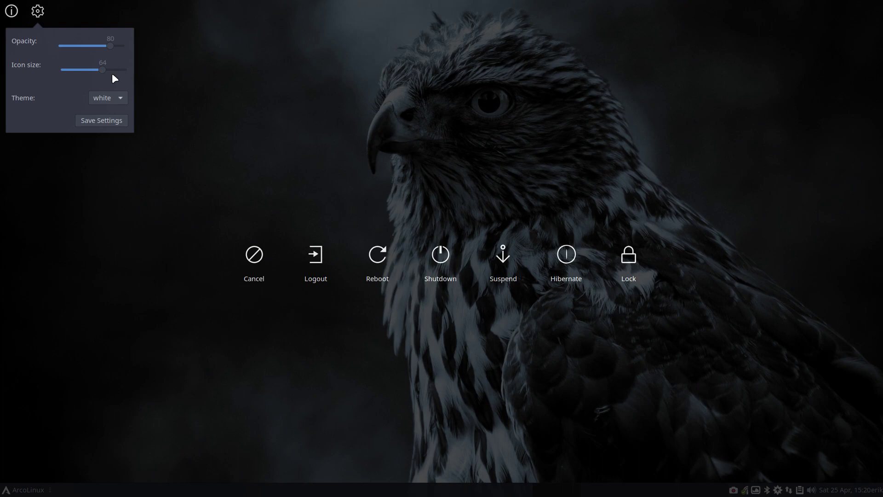
click(120, 100)
click(115, 88)
click(117, 118)
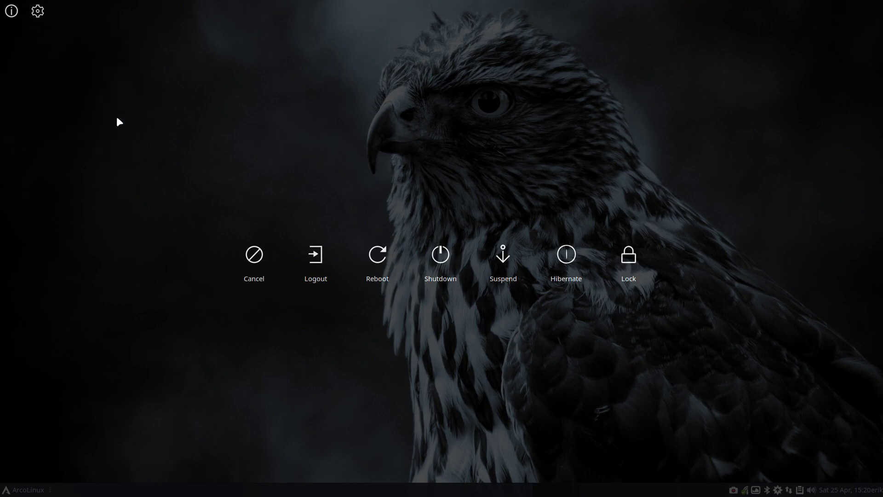
click(256, 259)
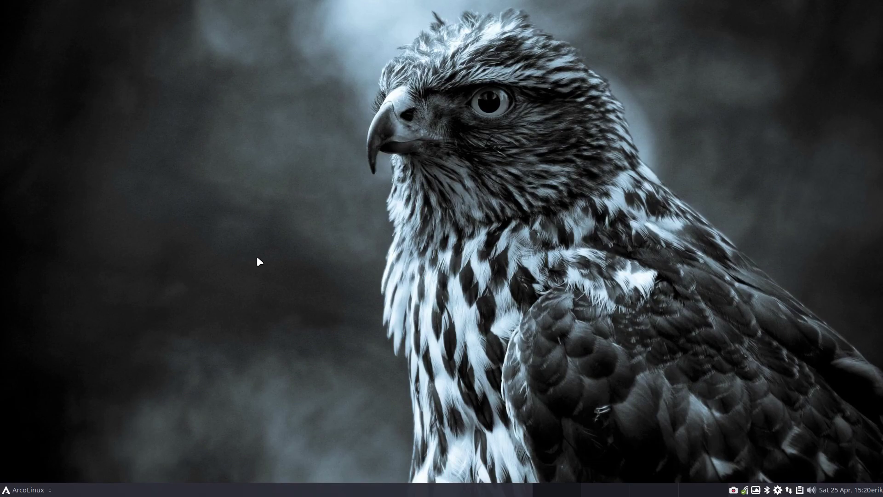
key(super+x)
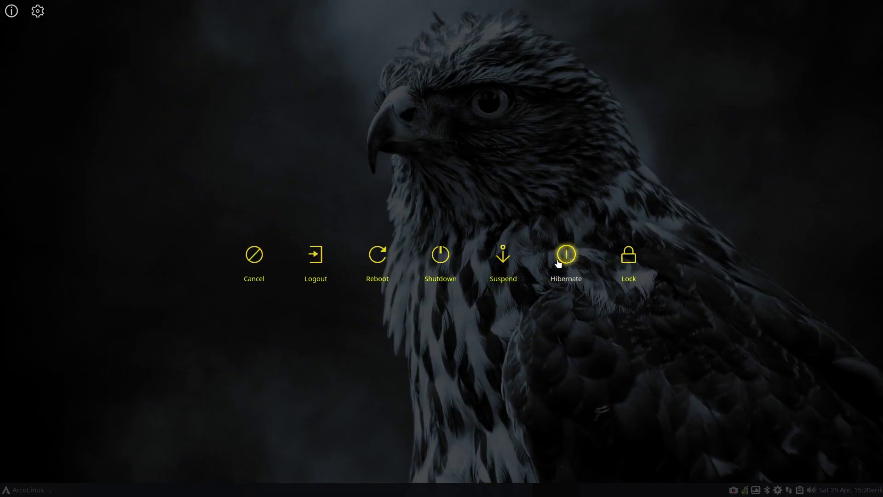
click(250, 257)
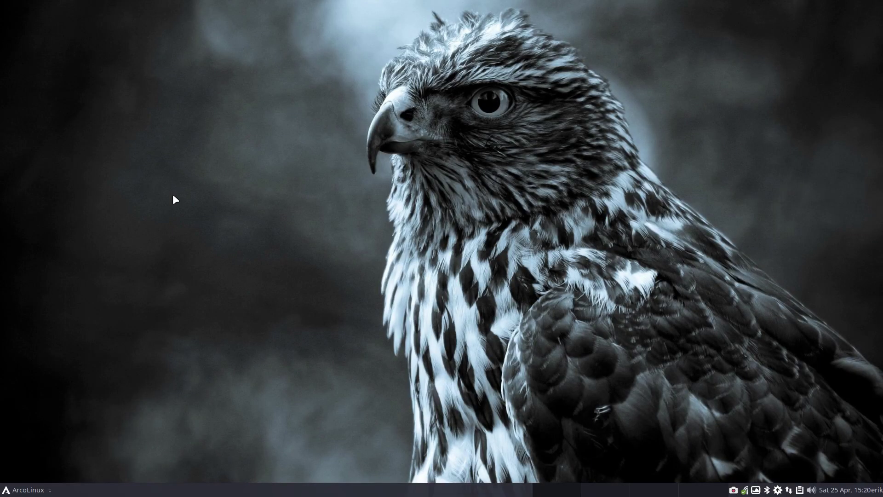
Switch the icon theme back to white, save it, and check the reopened overlay.
key(super+x)
click(45, 13)
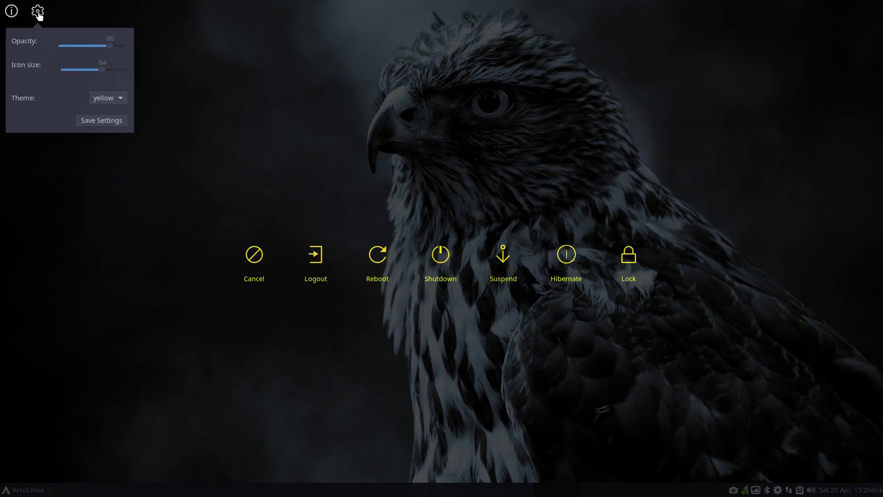
click(111, 98)
click(114, 116)
click(114, 117)
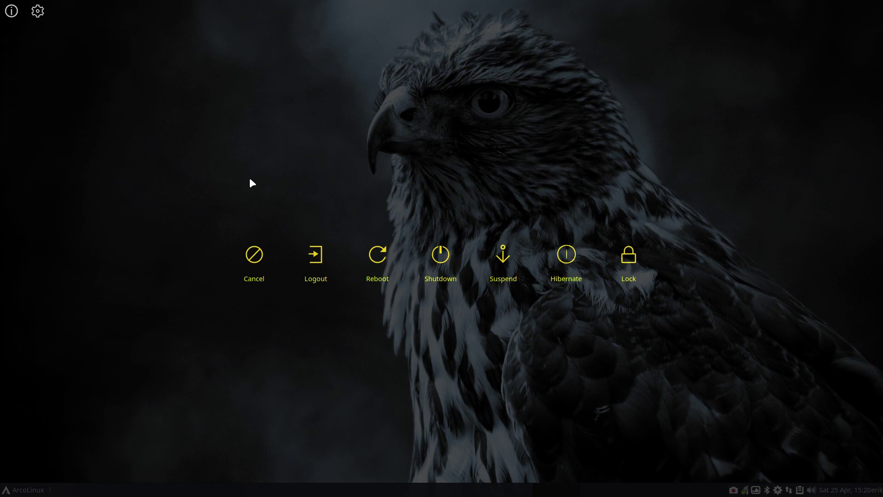
click(254, 257)
key(super+x)
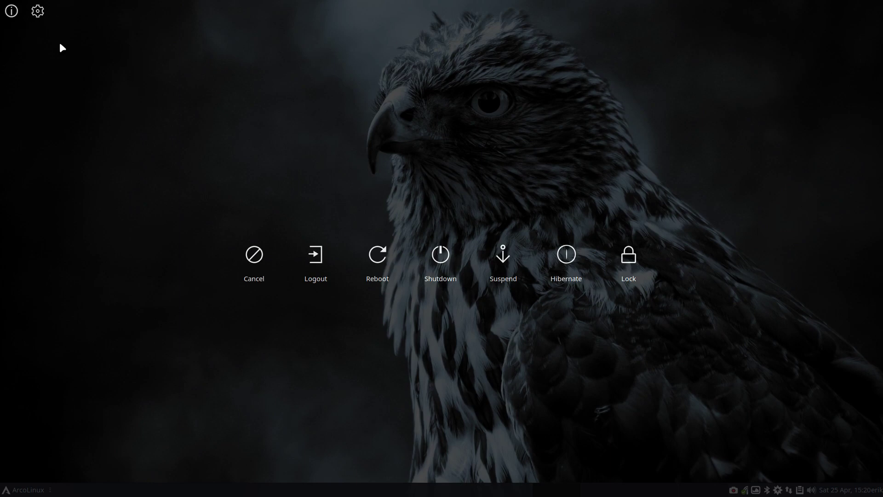
click(249, 252)
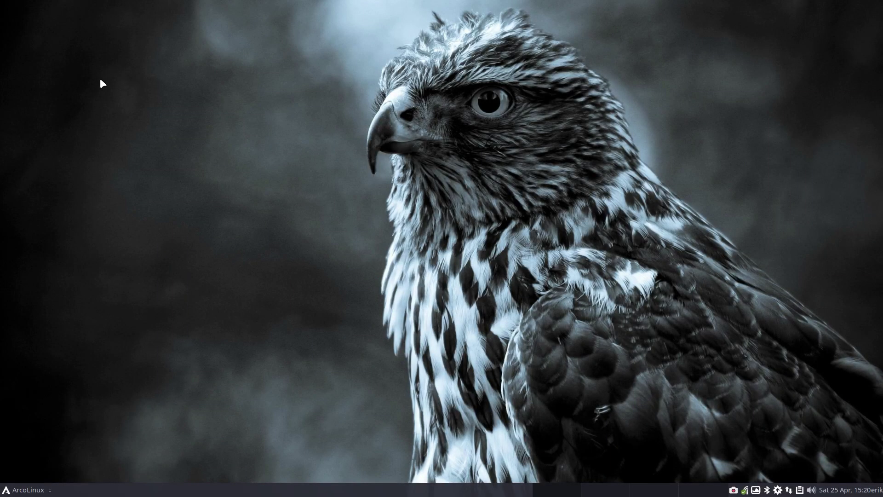
Choose the blue icon theme, lower opacity to 40, and save the settings.
key(super+x)
click(38, 11)
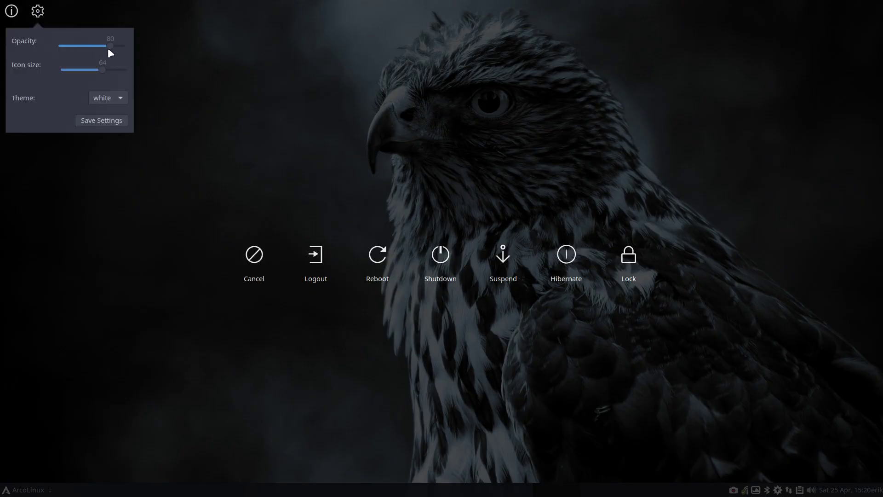
click(123, 98)
click(110, 115)
click(102, 121)
Reopen the overlay to check the blue theme at 40 opacity.
click(253, 255)
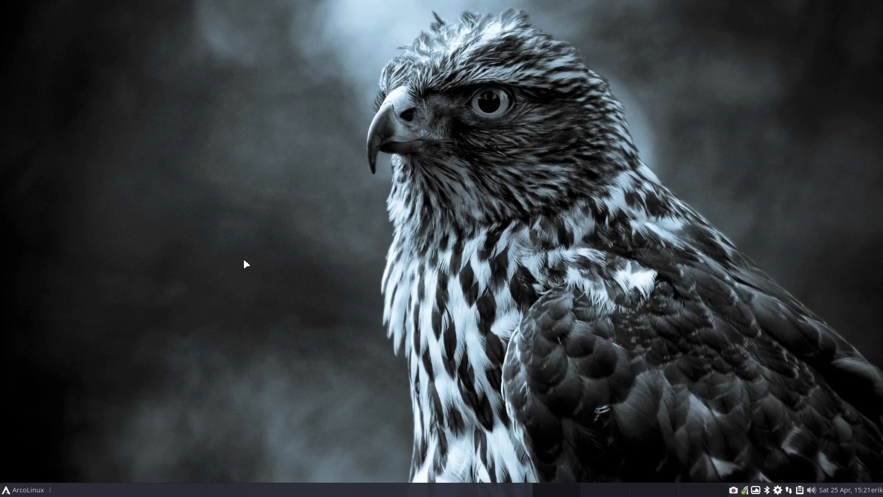
key(super+x)
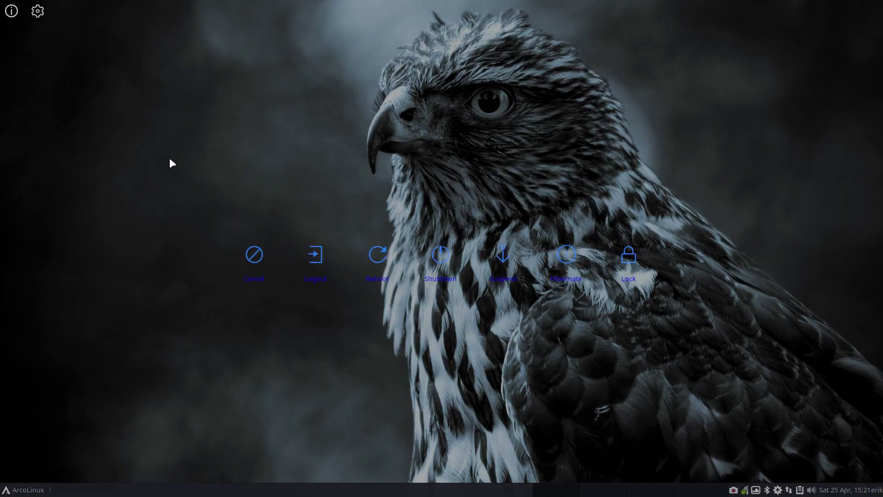
click(250, 277)
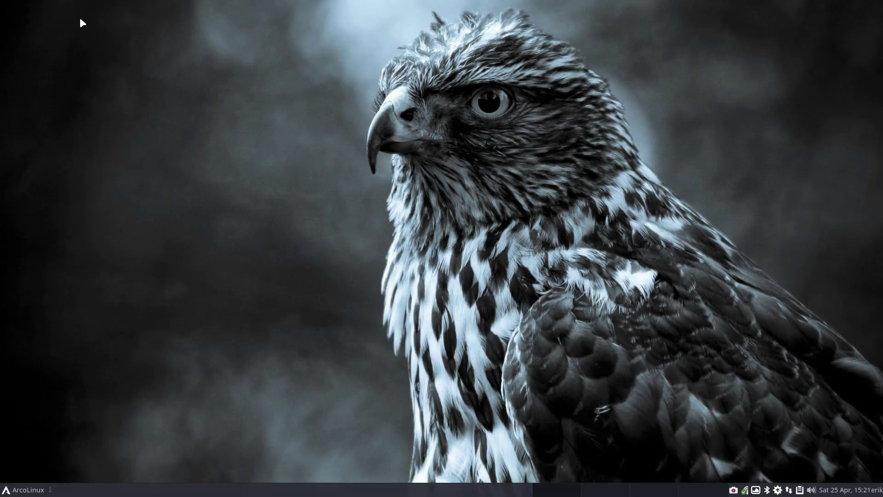
Set the icon theme to red, save, and reopen the overlay to see the red buttons.
key(super+x)
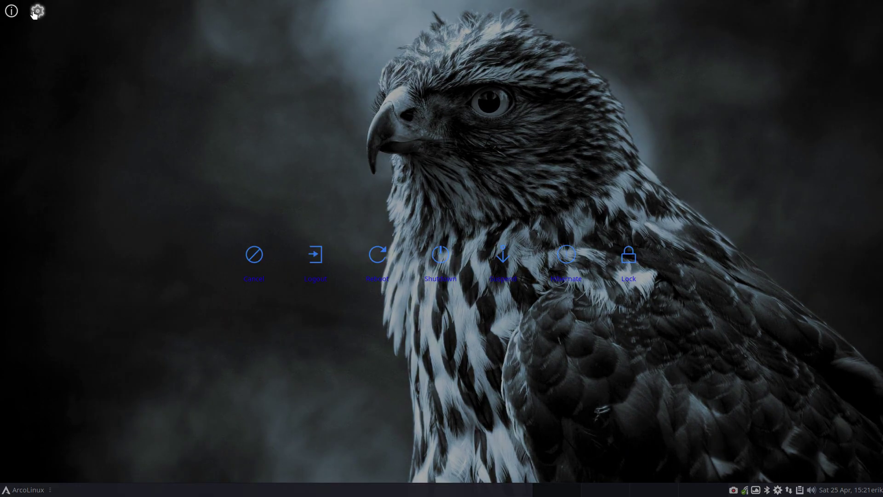
click(37, 11)
click(112, 102)
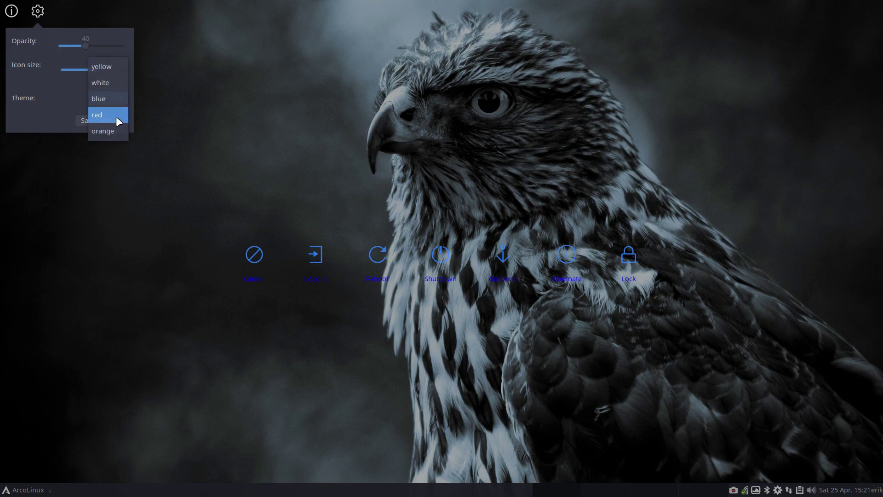
click(116, 116)
click(112, 120)
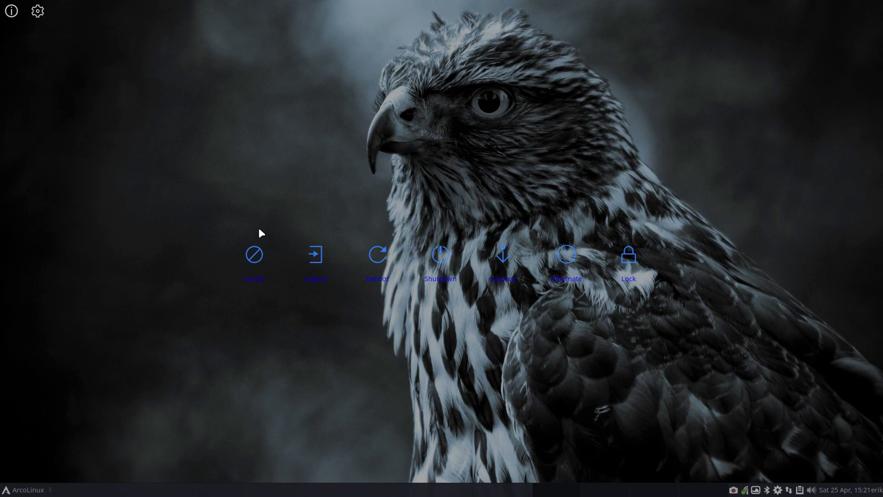
click(255, 253)
key(super+x)
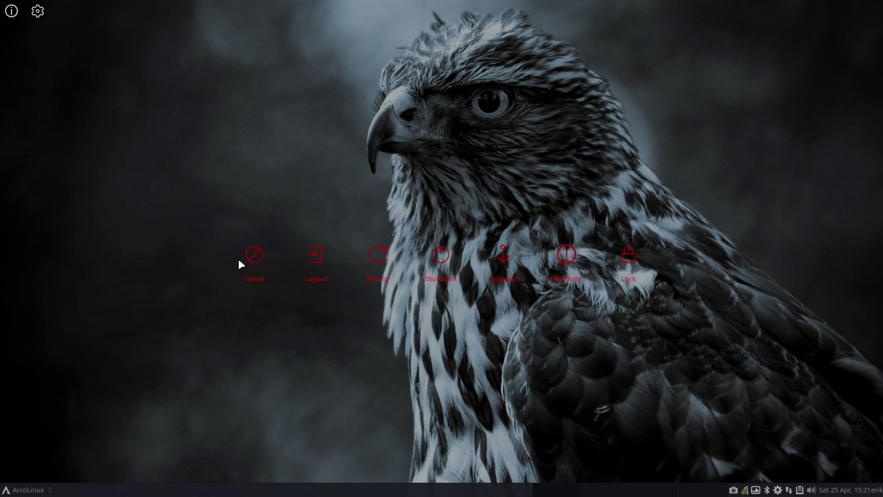
Save the orange icon theme and reopen the overlay to view it.
click(256, 262)
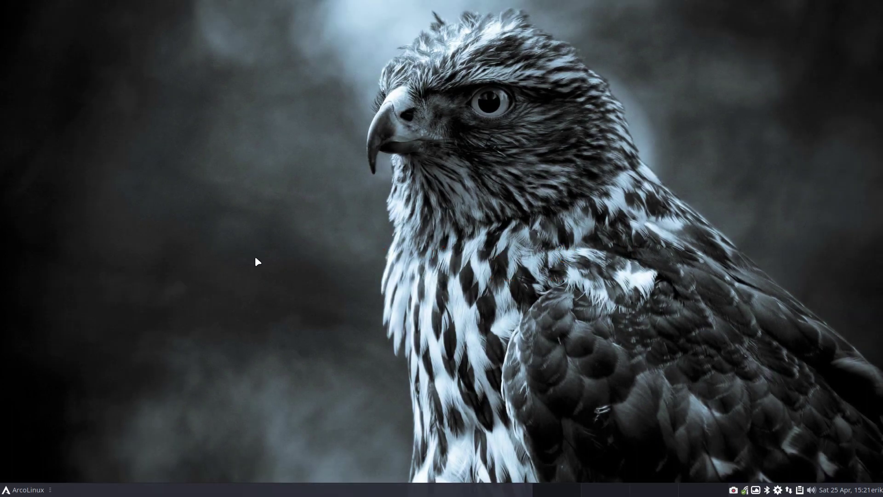
key(super+x)
click(37, 11)
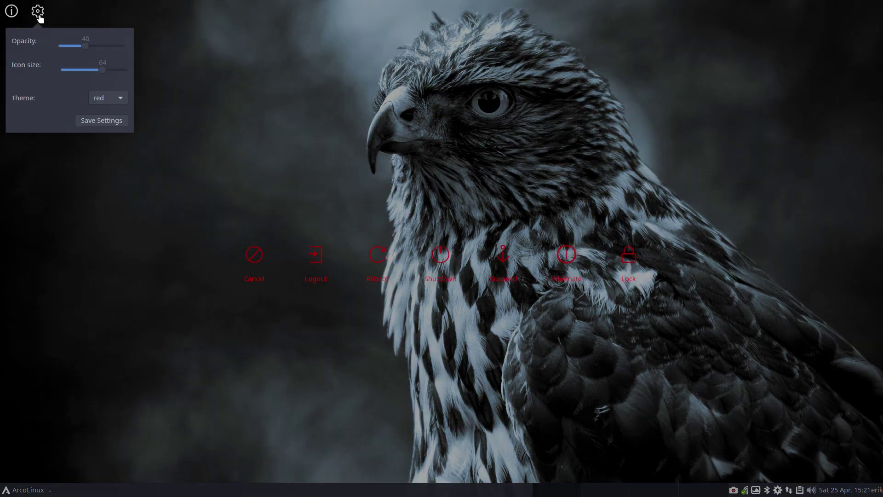
click(110, 98)
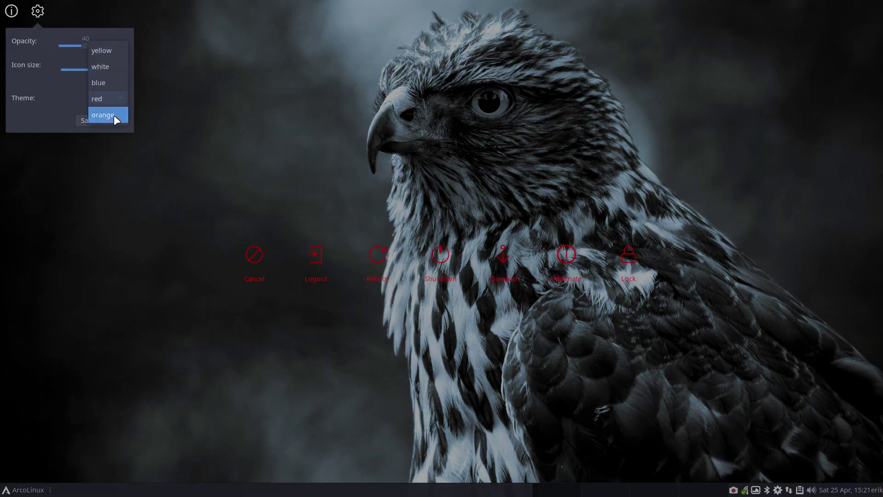
click(114, 116)
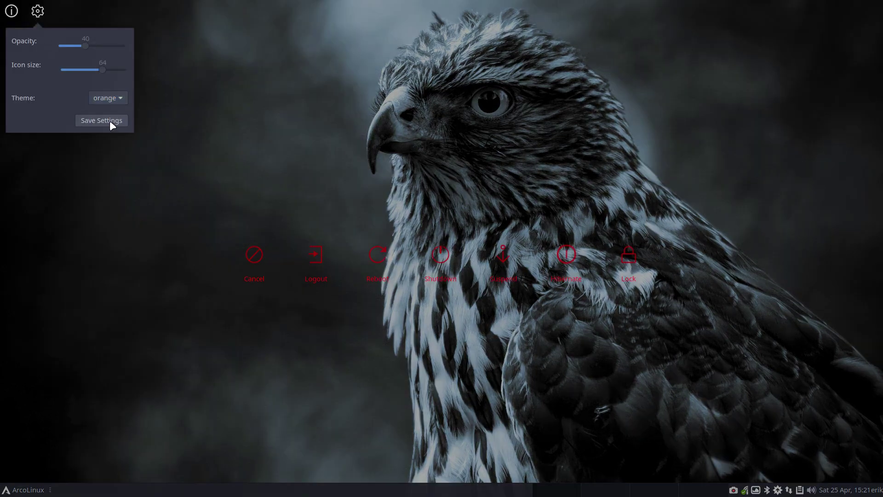
click(110, 120)
click(250, 260)
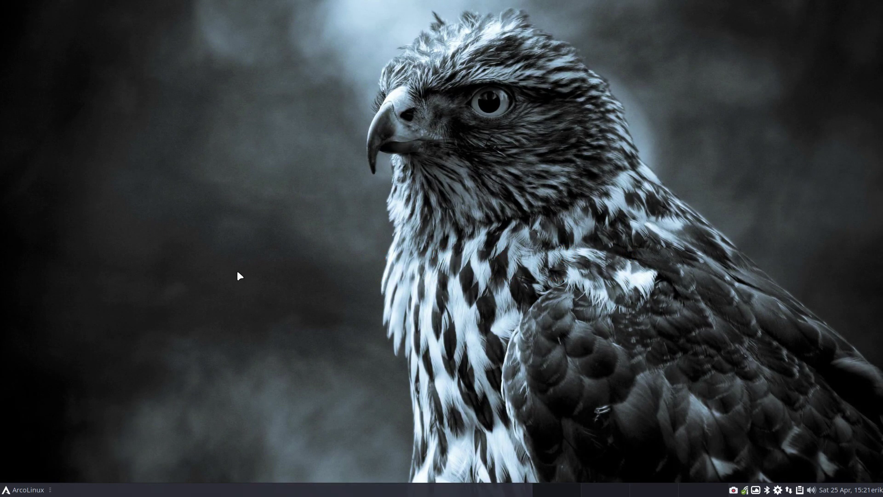
key(super+x)
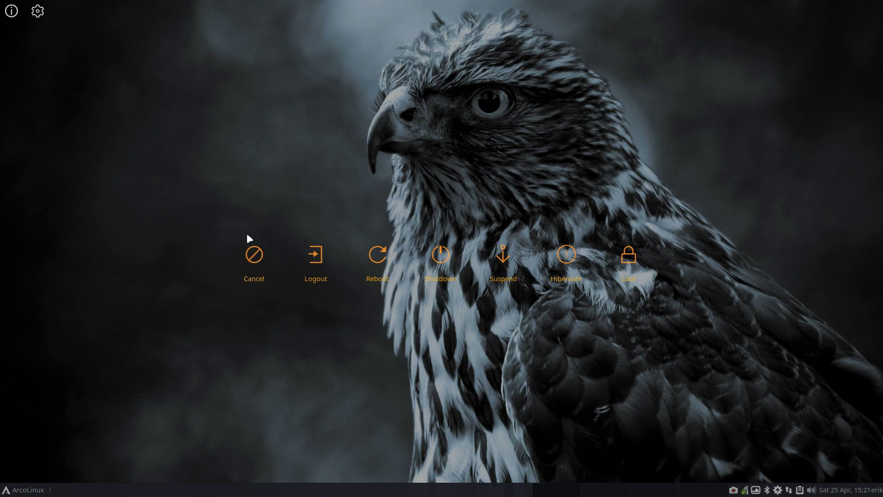
click(251, 256)
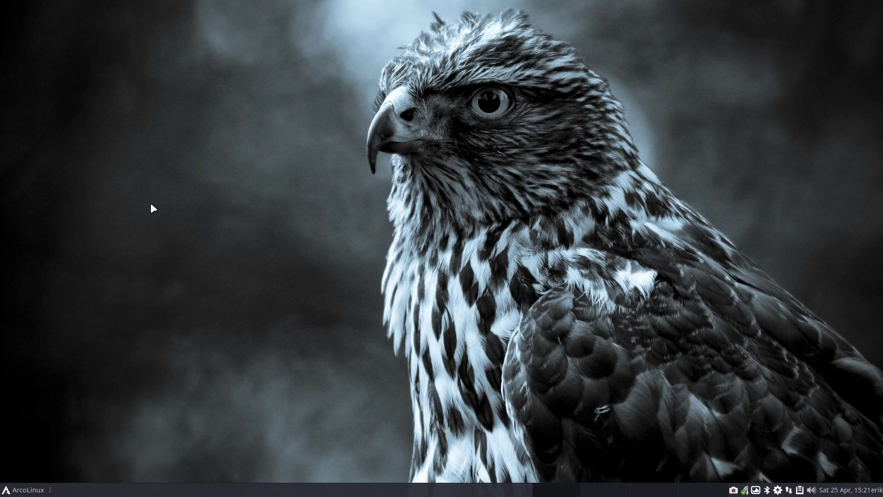
Raise the overlay opacity to 100, save, and check the fully darkened overlay.
key(super+x)
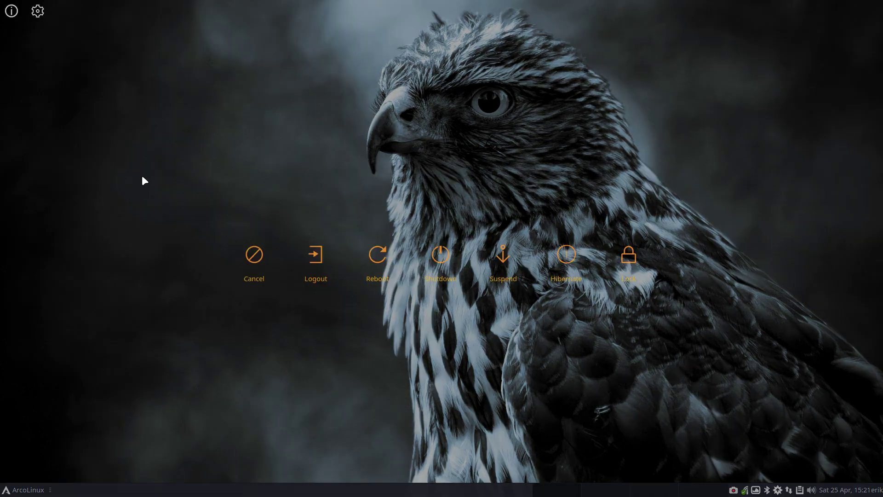
click(38, 11)
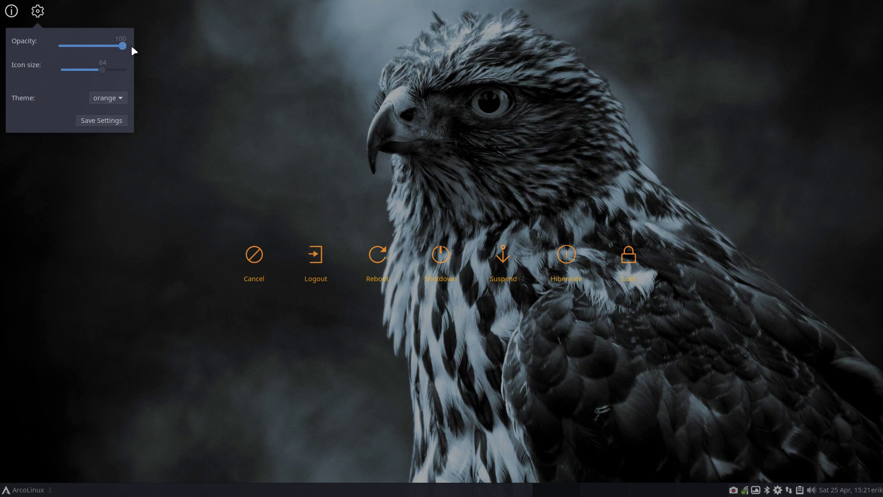
click(117, 122)
click(243, 263)
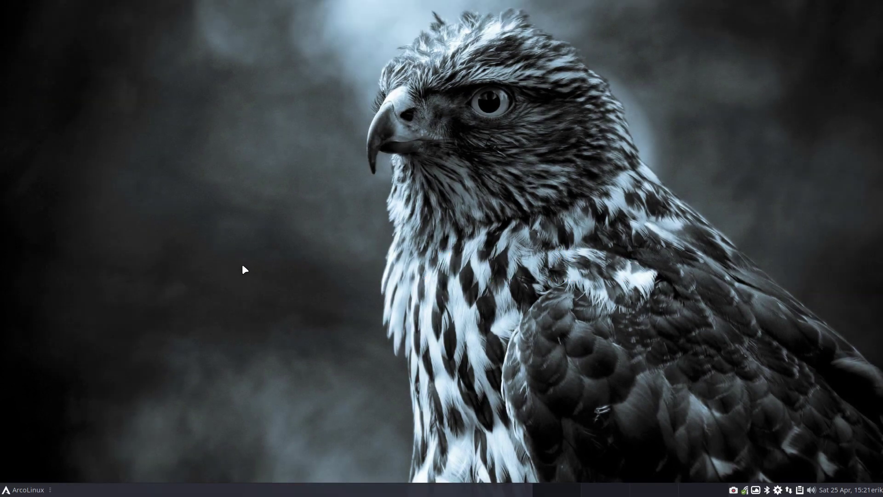
key(super+x)
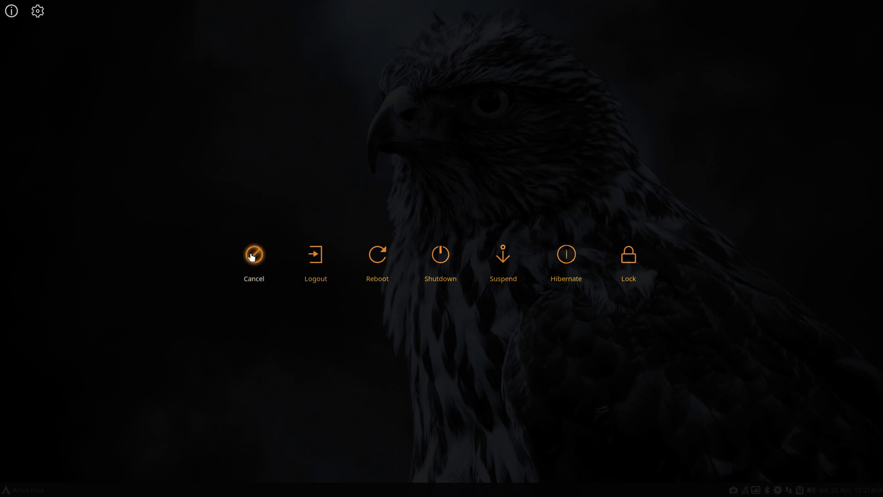
click(253, 256)
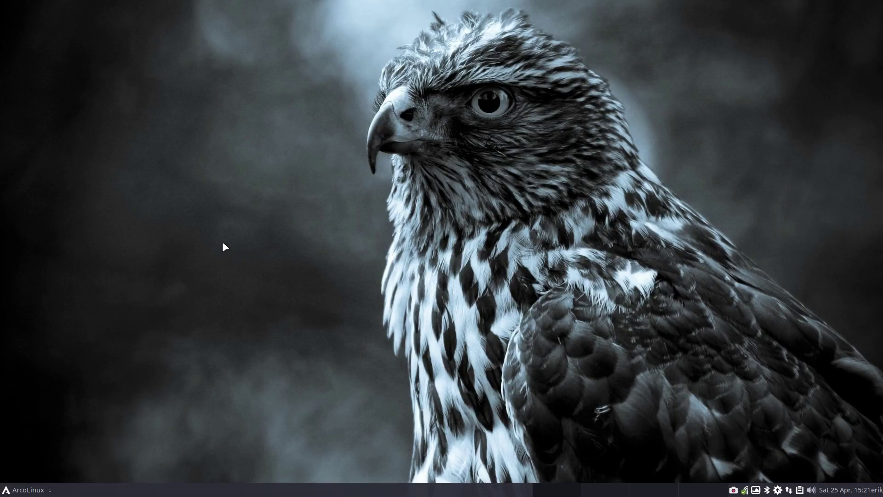
Re-save the overlay's current opacity, icon size and orange theme from the settings popup.
key(super+x)
click(38, 12)
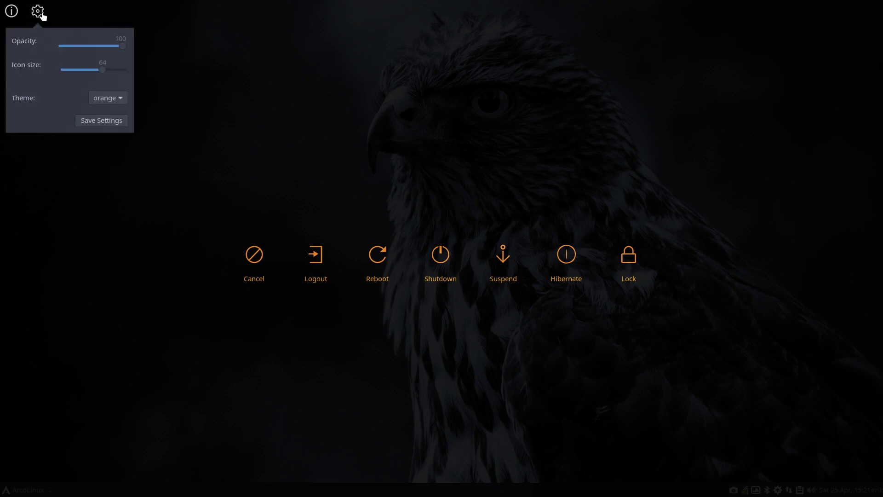
click(107, 119)
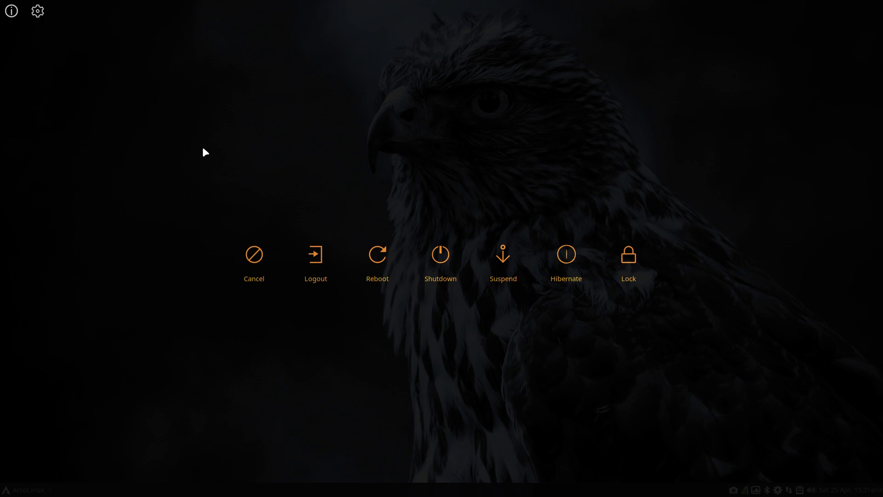
mouse_move(13, 17)
Lock the screen from the overlay, then unlock it with the account password.
click(626, 256)
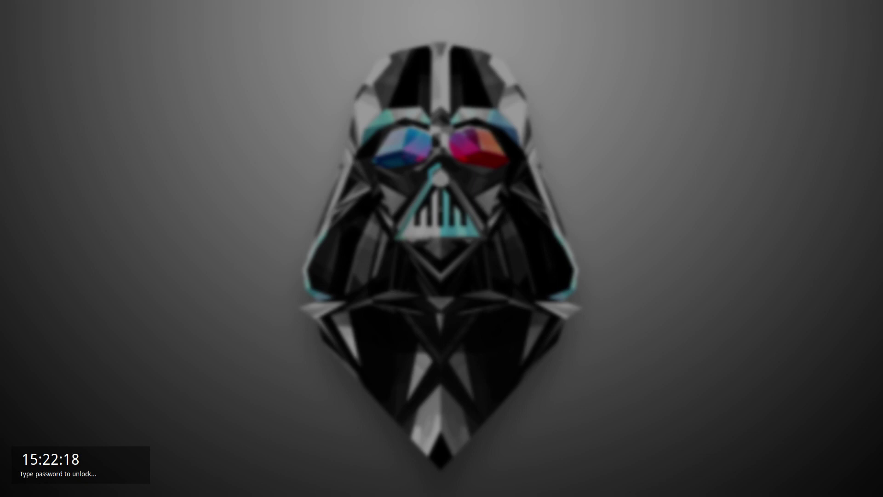
text(********)
key(Return)
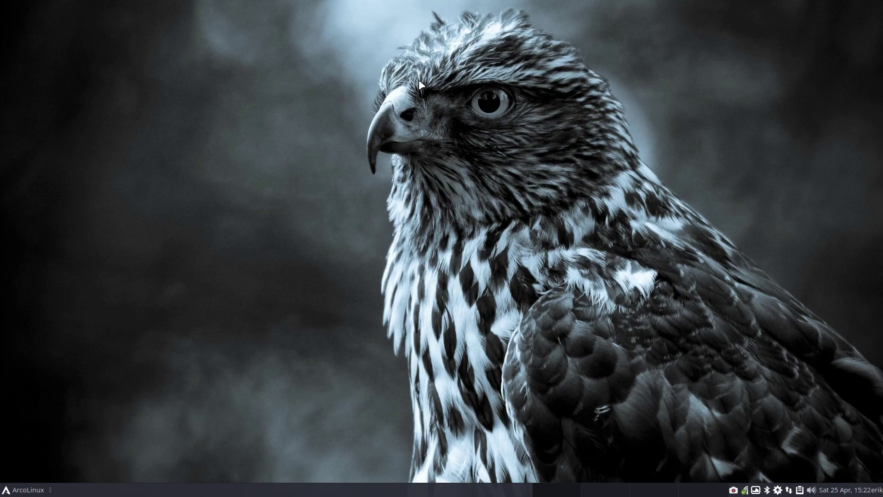
Set the overlay theme to white, save, and reopen the overlay to check the white icons.
key(super+x)
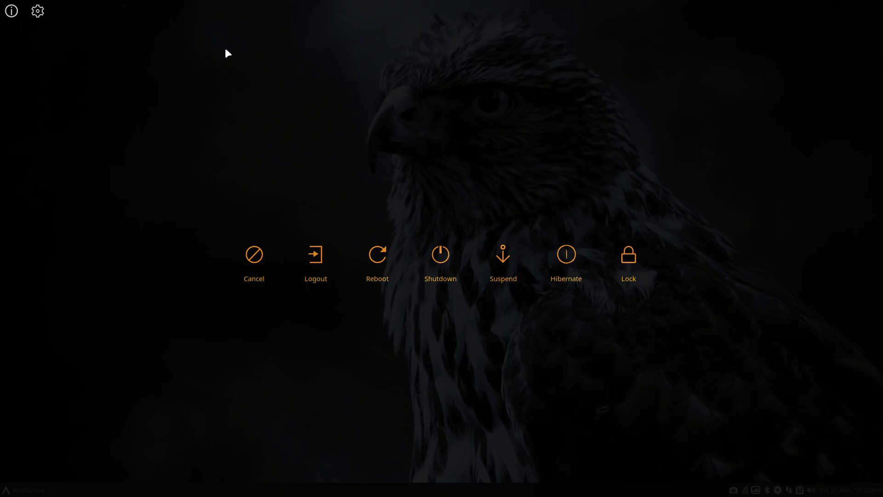
click(37, 12)
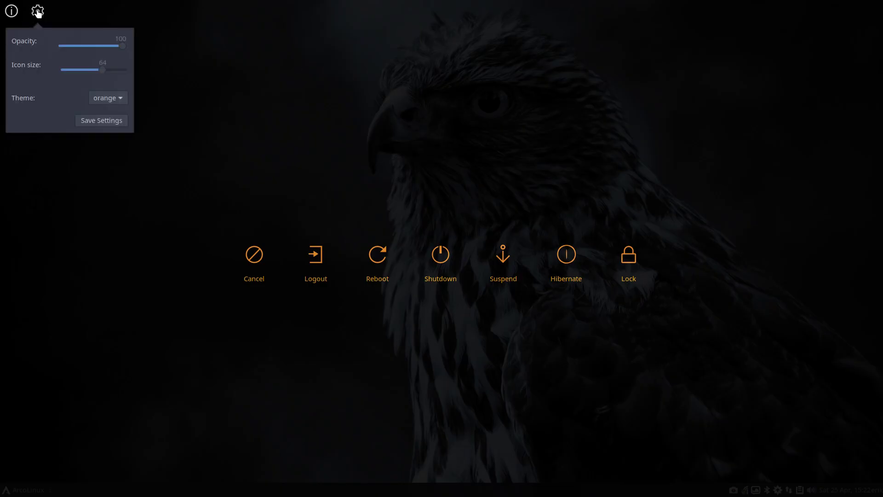
click(124, 99)
click(109, 53)
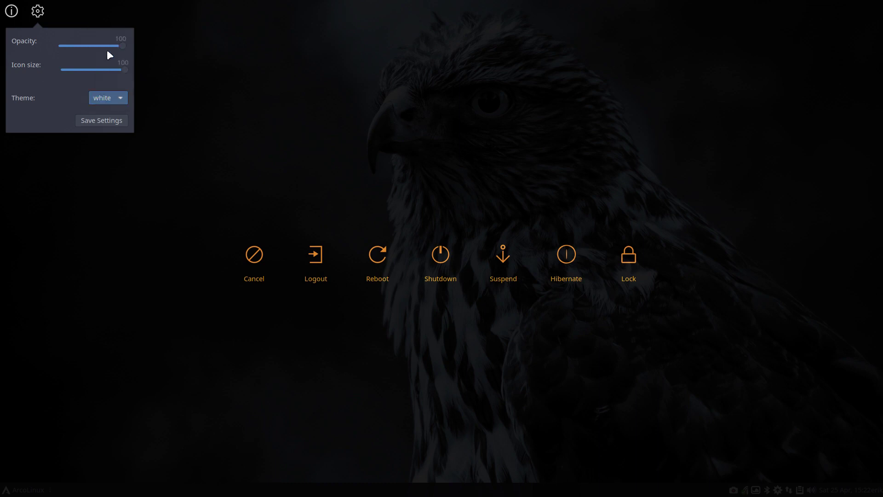
click(115, 123)
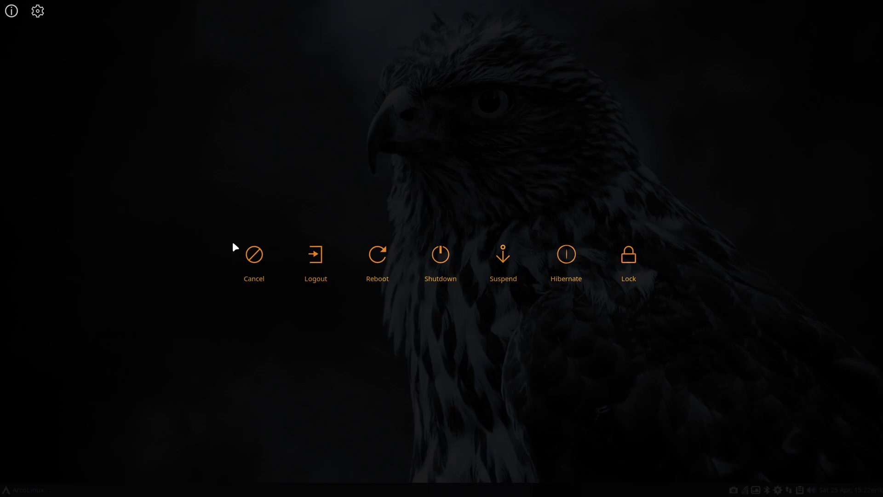
click(249, 252)
key(super+x)
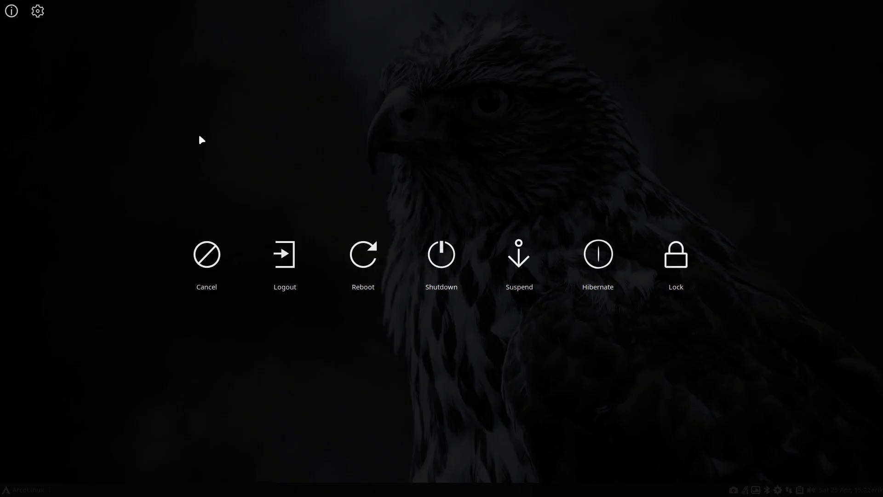
Launch ArcoLinux Betterlockscreen from the app menu via 'bet' and maximise its window.
click(207, 265)
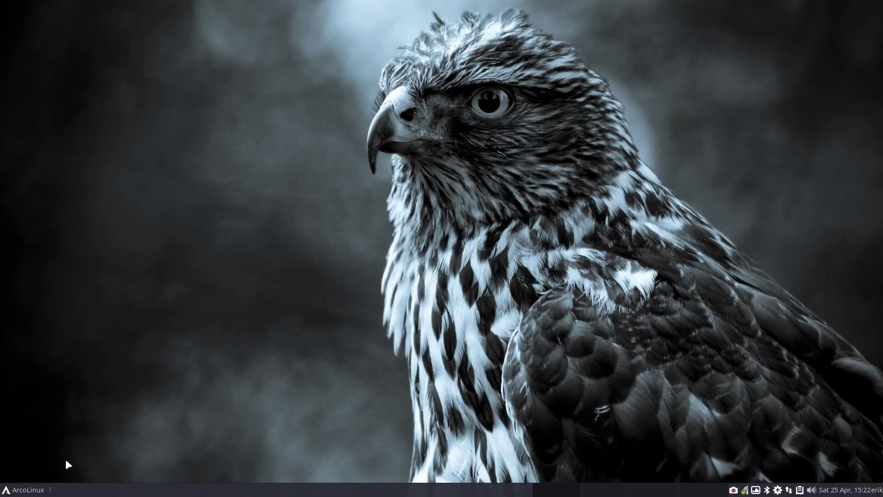
click(15, 492)
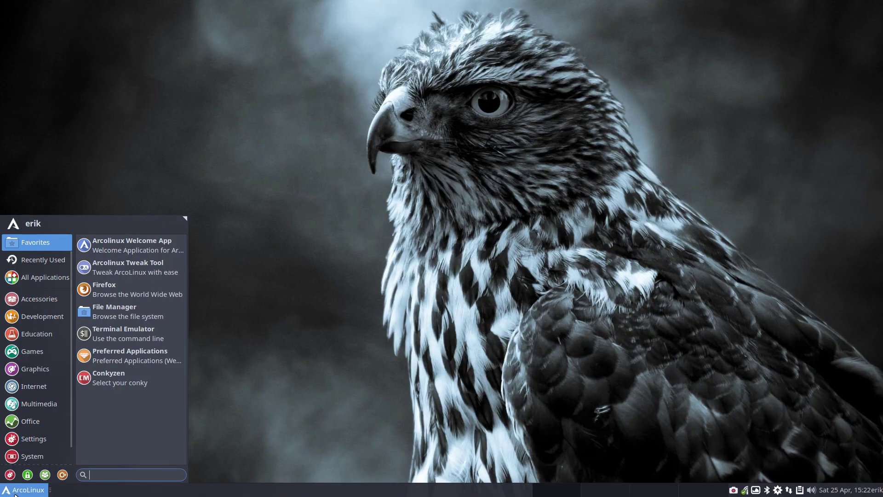
text(bet)
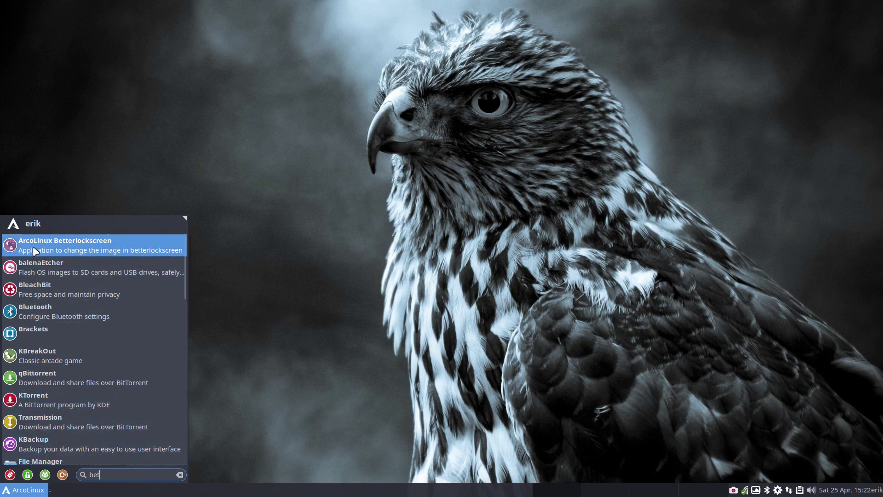
click(91, 247)
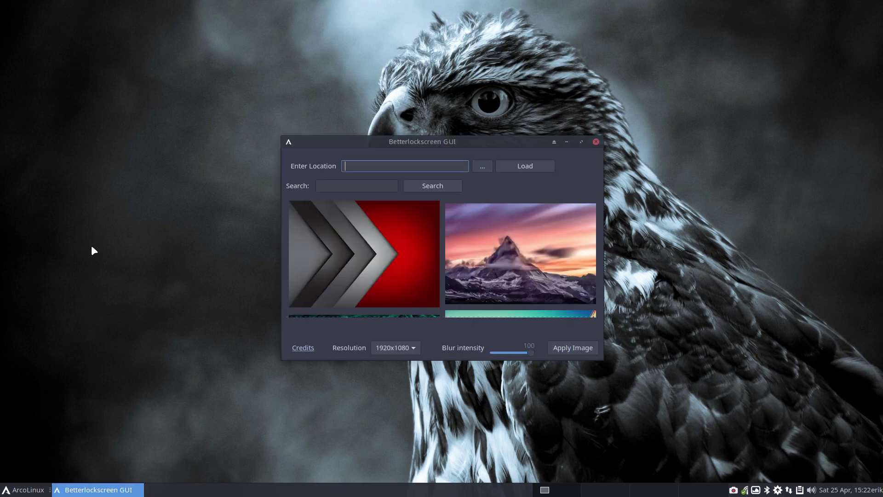
double_click(467, 144)
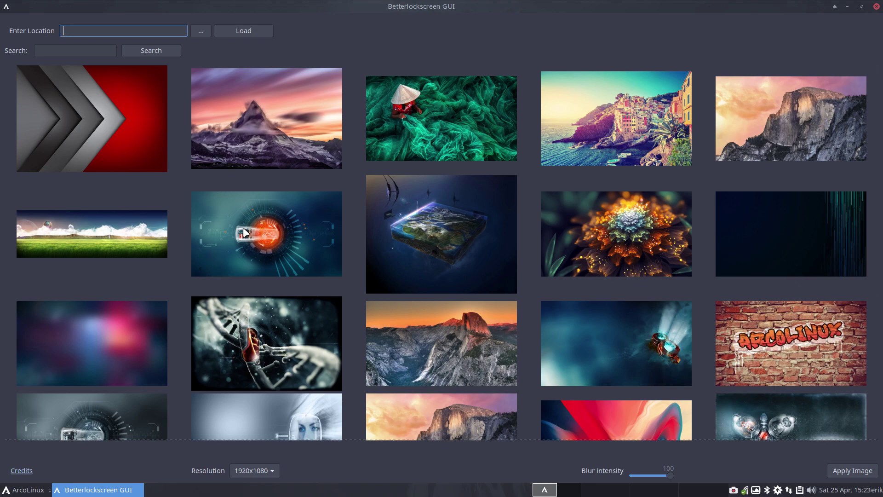
Apply the purple galaxy thumbnail as the lock-screen image and minimise the window.
scroll(527, 269, down, 3)
scroll(527, 266, down, 3)
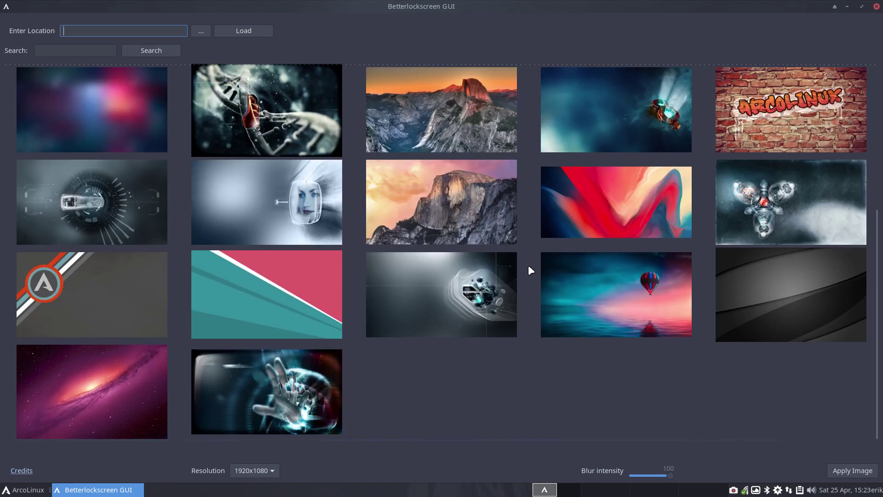
click(123, 407)
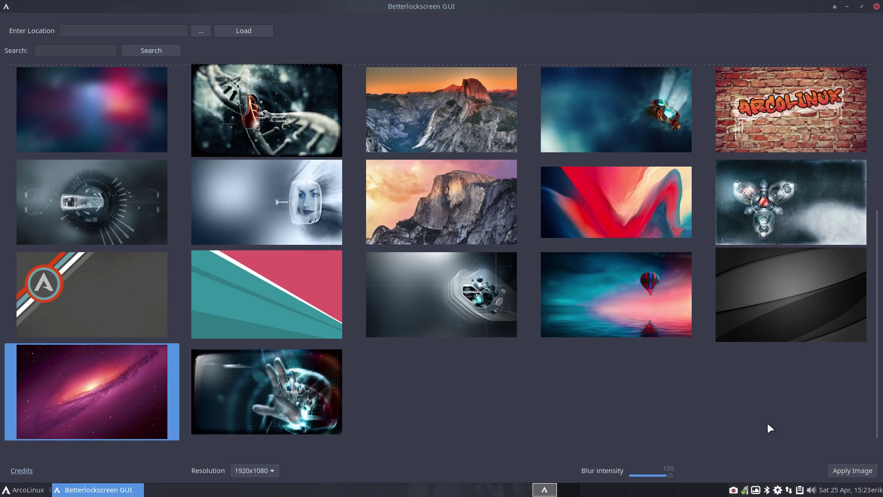
click(851, 471)
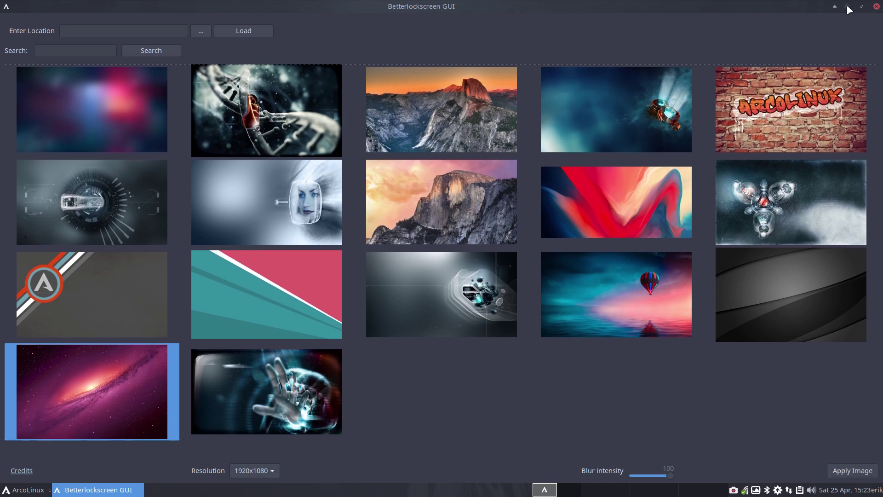
click(847, 6)
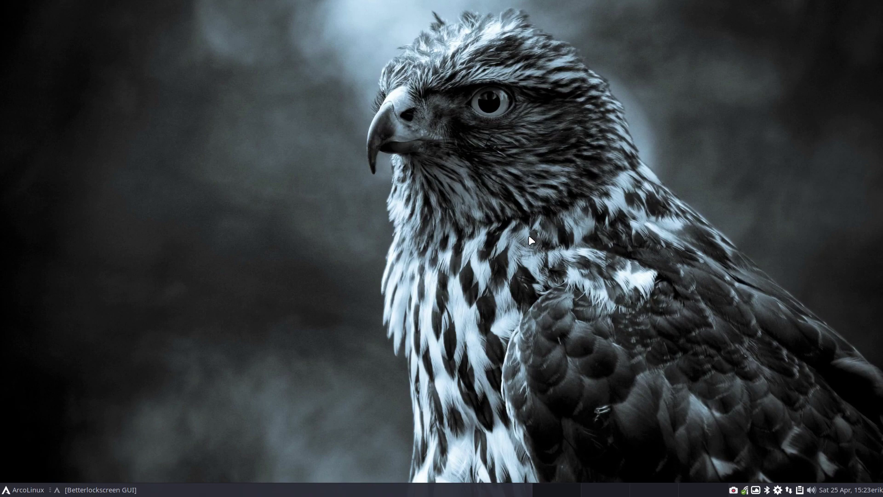
Lock from the overlay to preview the galaxy wallpaper, unlock, and restore the Betterlockscreen window.
key(super+x)
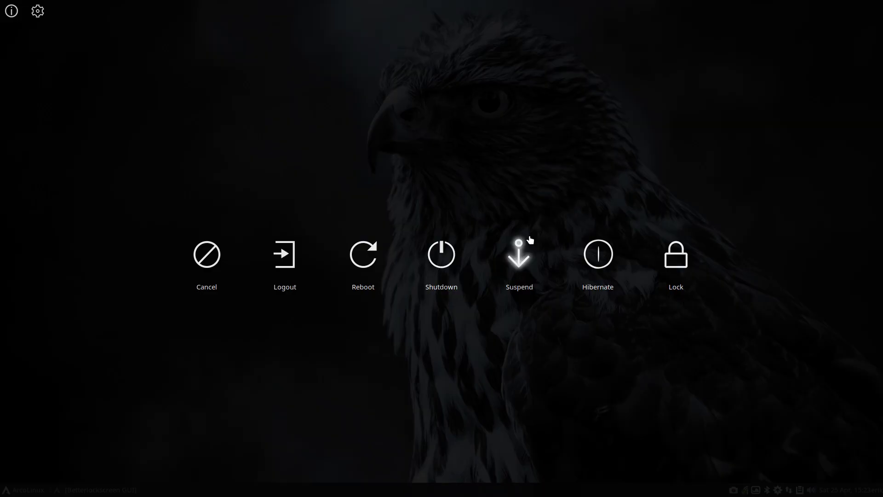
click(674, 253)
text(***)
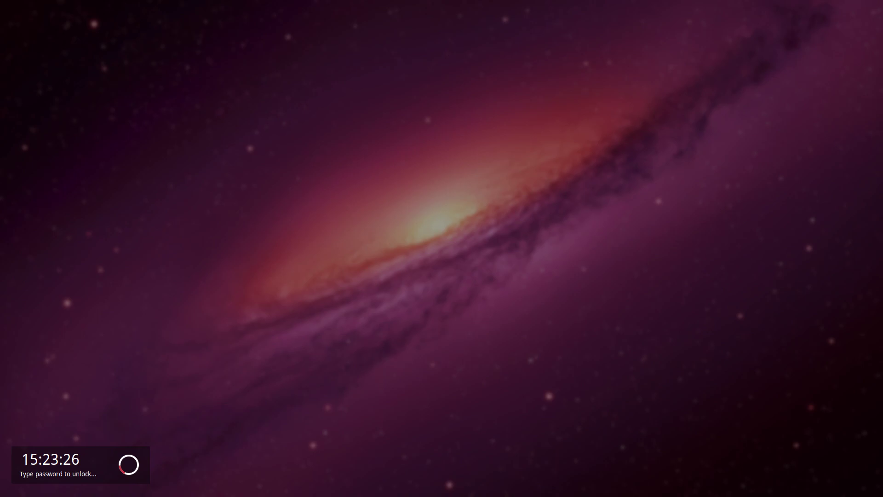
key(Return)
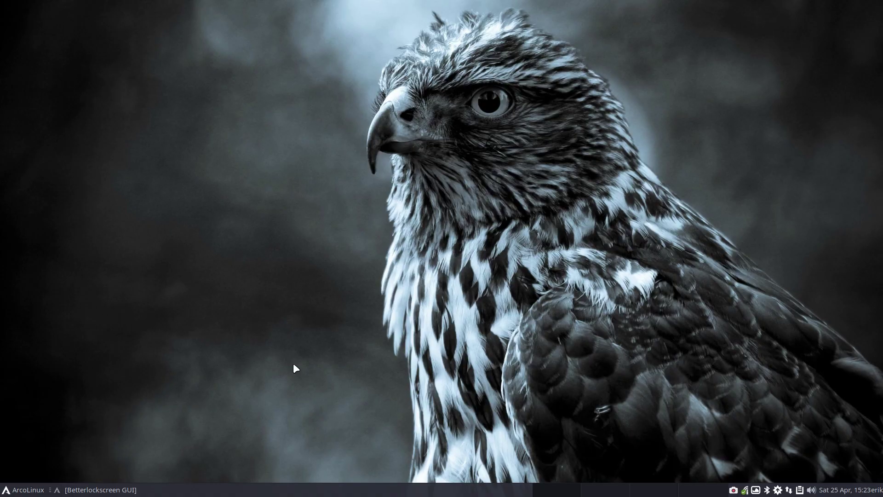
click(96, 490)
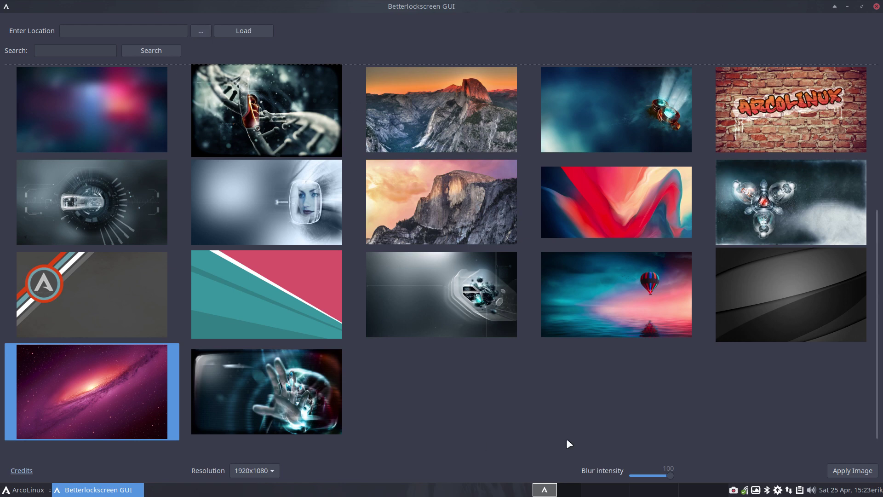
Browse for a wallpaper location through Pictures to the Insync Apps folder.
click(200, 34)
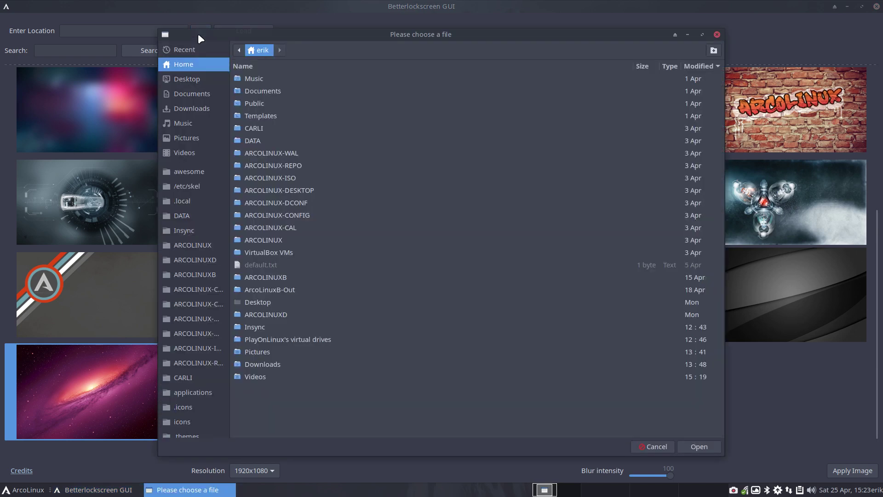
click(199, 138)
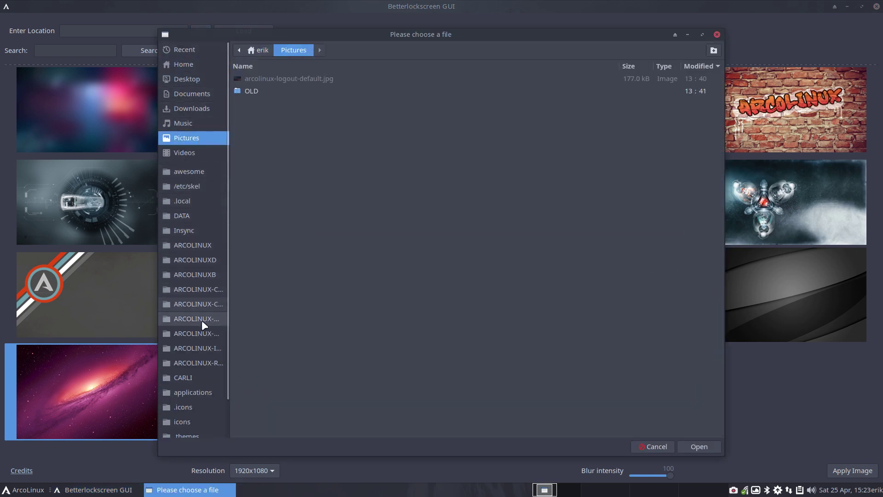
scroll(200, 399, down, 2)
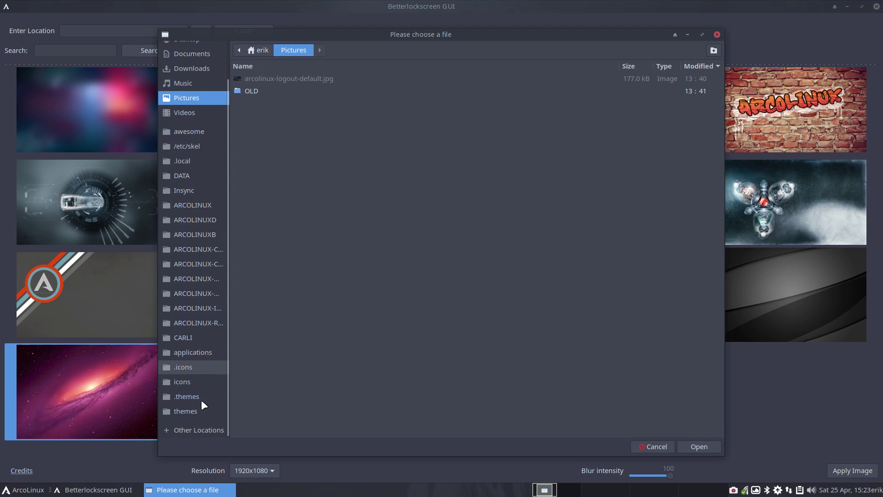
scroll(201, 399, up, 2)
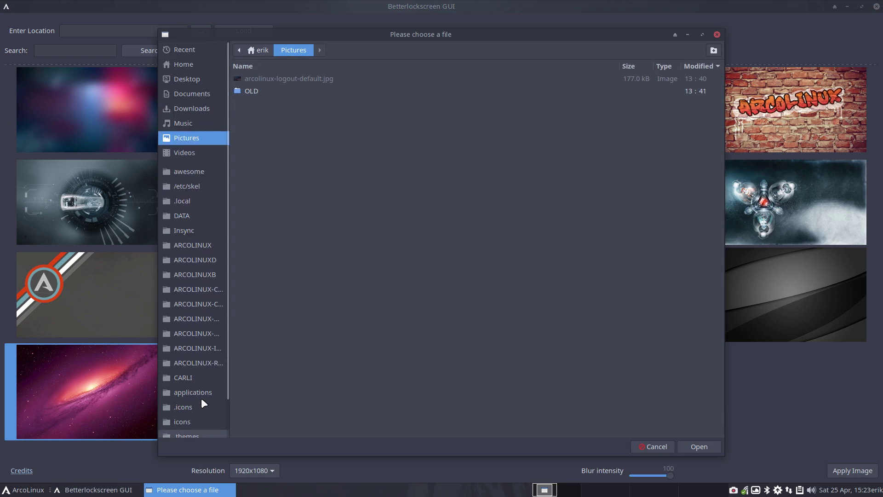
click(201, 232)
click(282, 73)
double_click(280, 78)
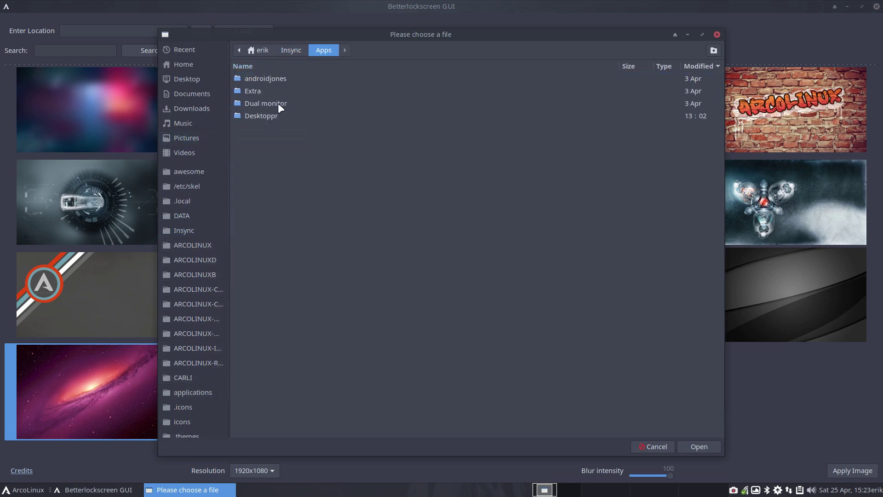
After peeking into Desktoppr, open the androidjones folder and use it as the location.
double_click(277, 115)
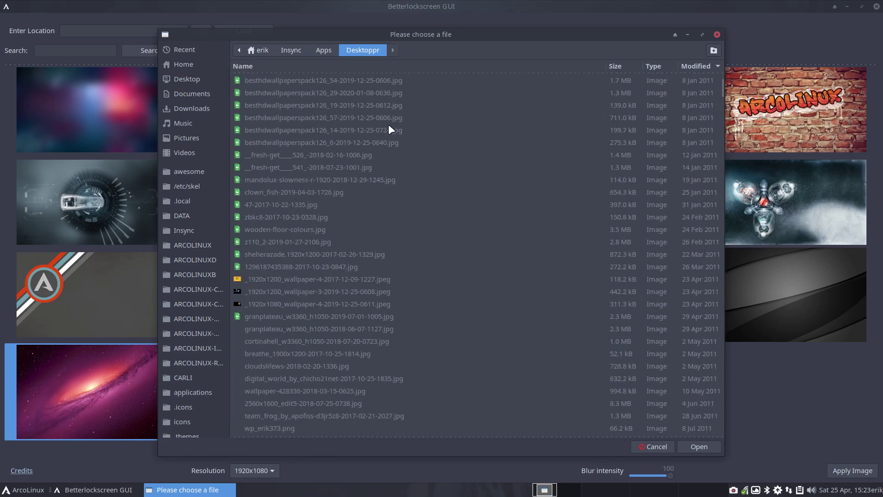
scroll(389, 125, down, 15)
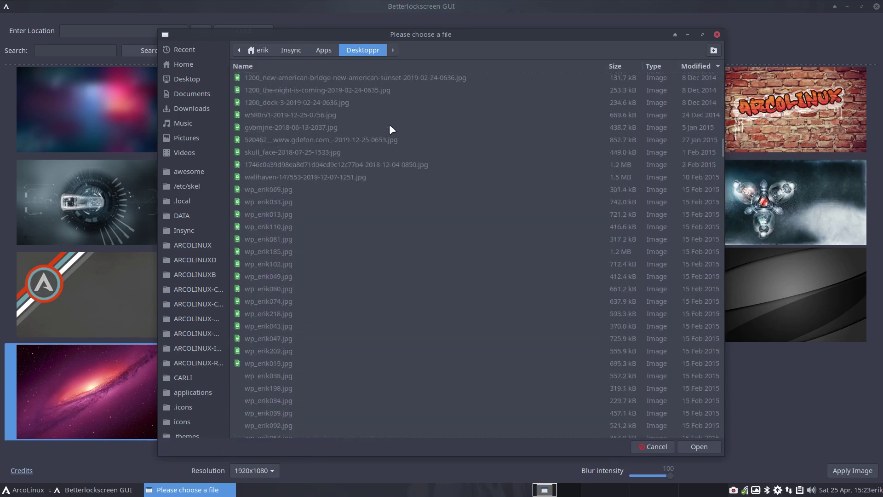
click(324, 50)
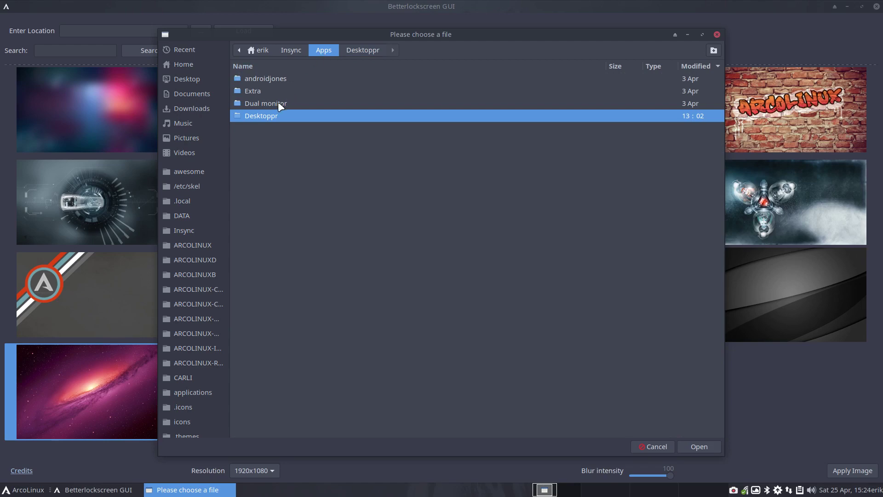
click(272, 78)
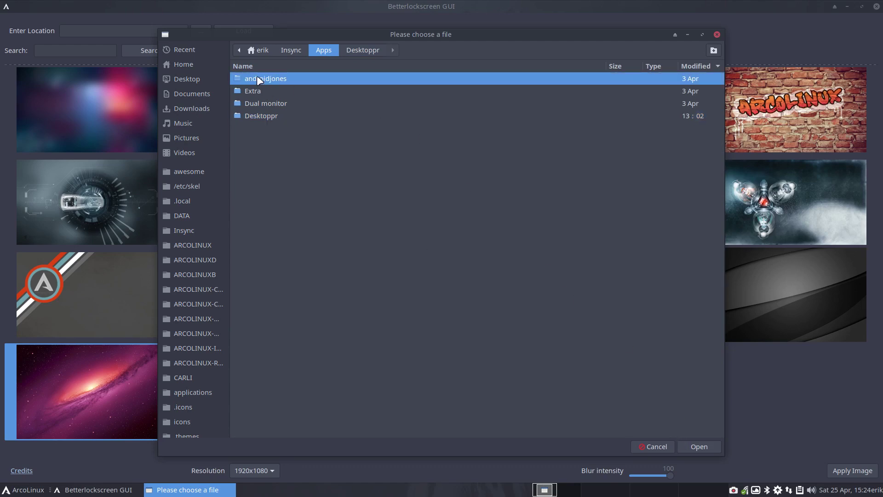
double_click(257, 77)
click(699, 446)
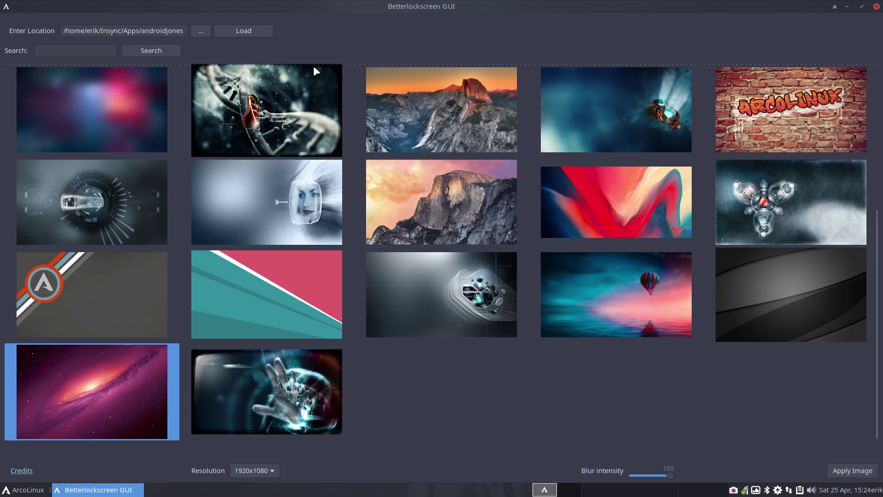
Load the androidjones wallpapers and apply the first dragon-and-hummingbird image as the lockscreen.
click(239, 33)
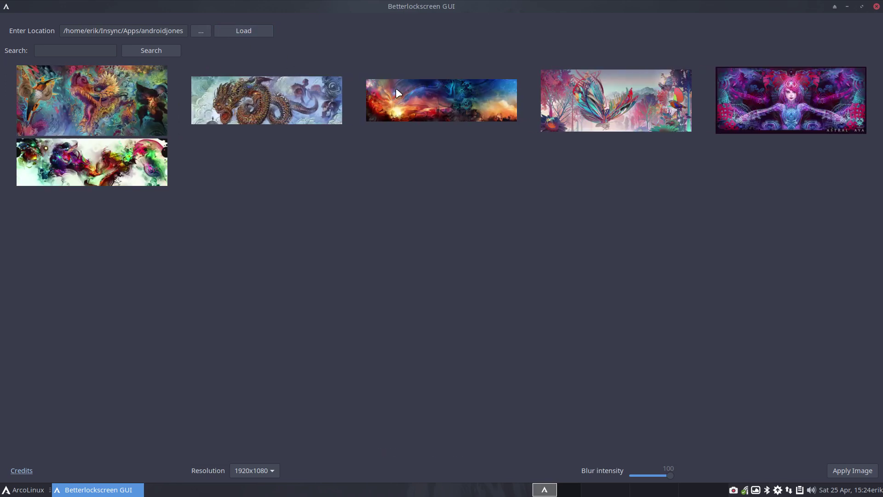
click(118, 112)
click(848, 474)
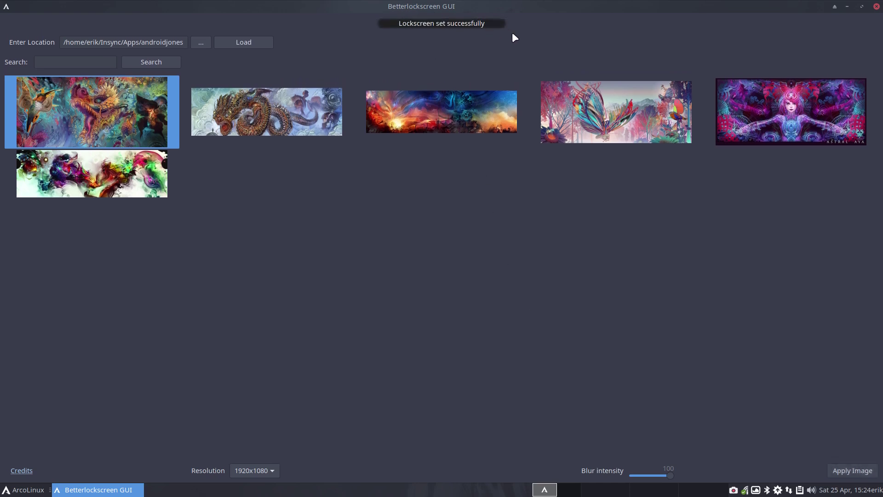
key(super+x)
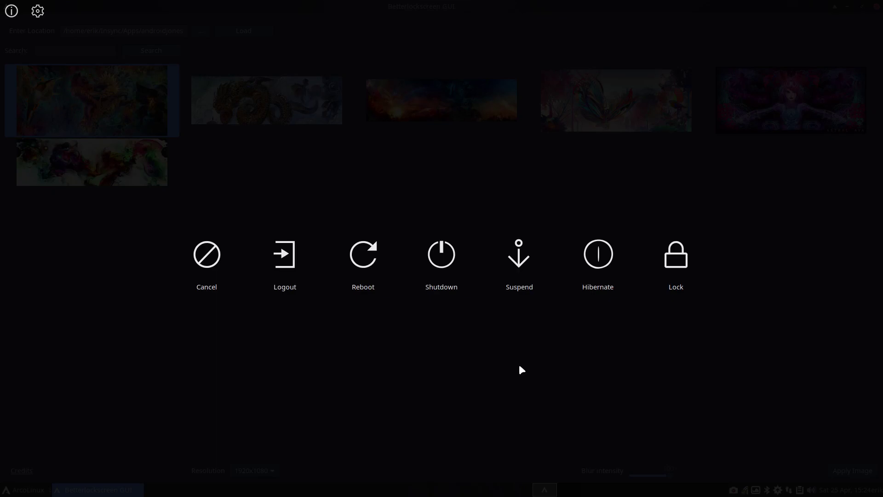
click(677, 256)
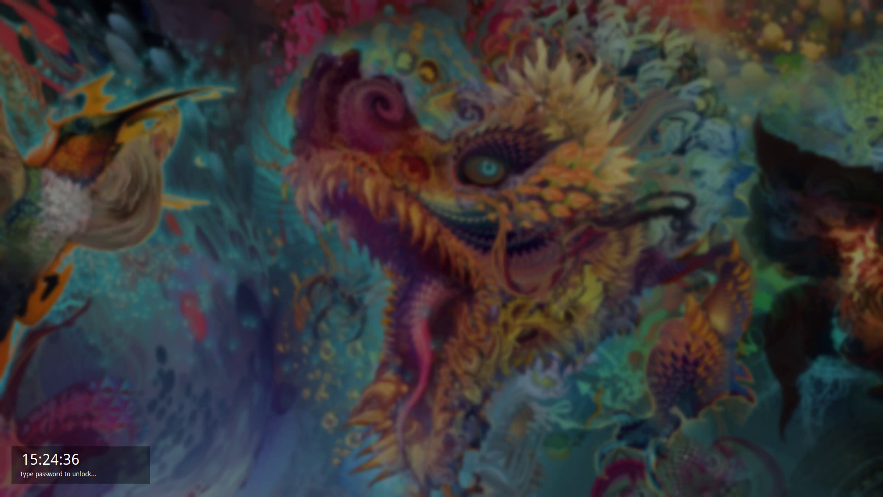
key(Return)
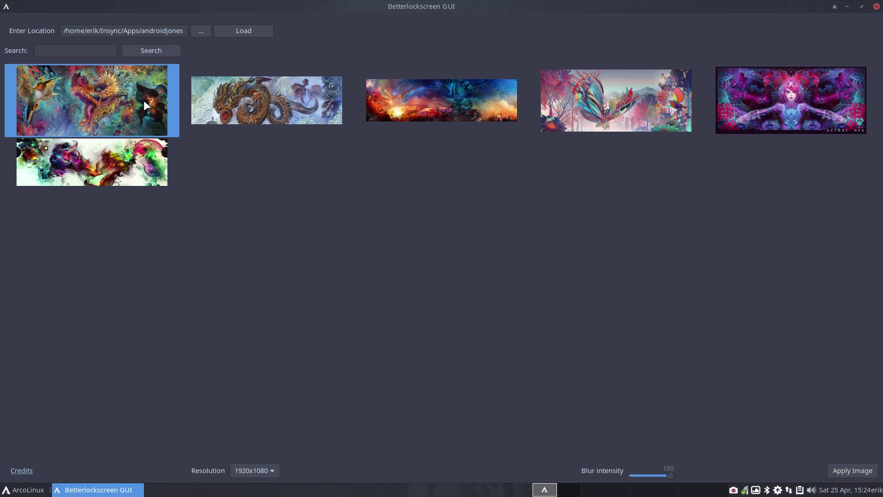
Keep the lock-screen resolution at 1920x1080, lower the blur intensity slightly, and browse for a wallpaper folder.
click(254, 472)
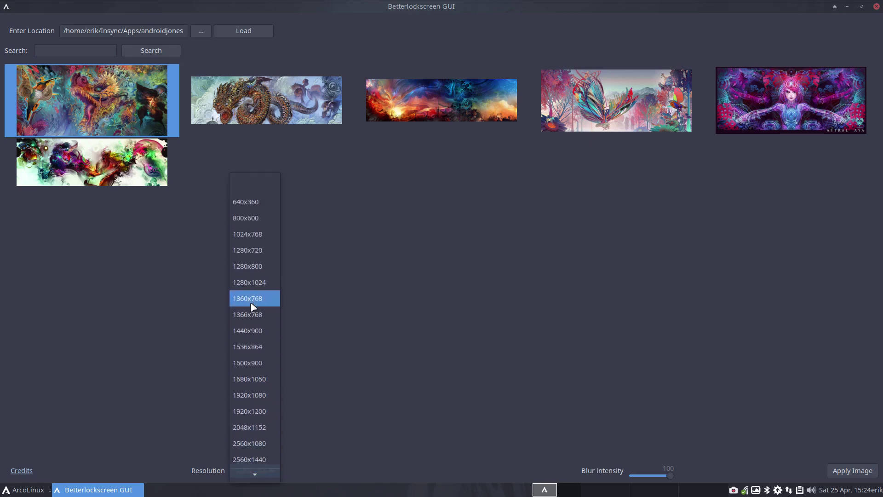
scroll(256, 437, down, 1)
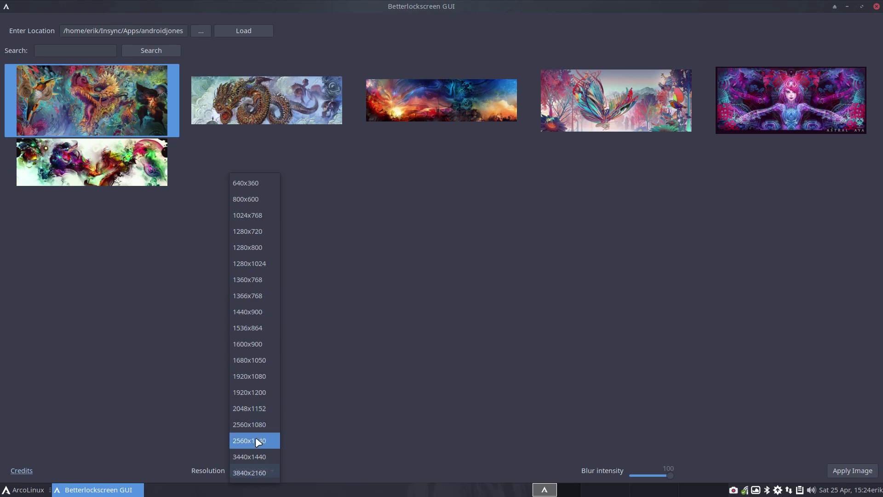
click(261, 377)
click(270, 471)
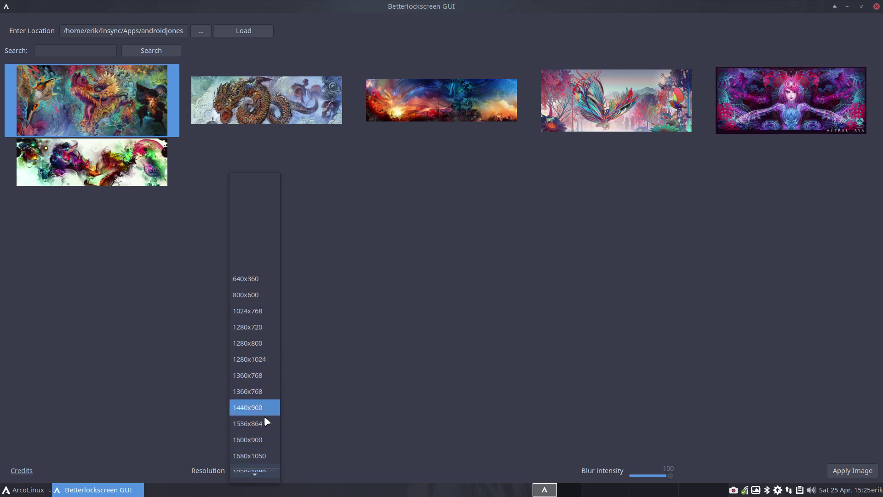
click(264, 468)
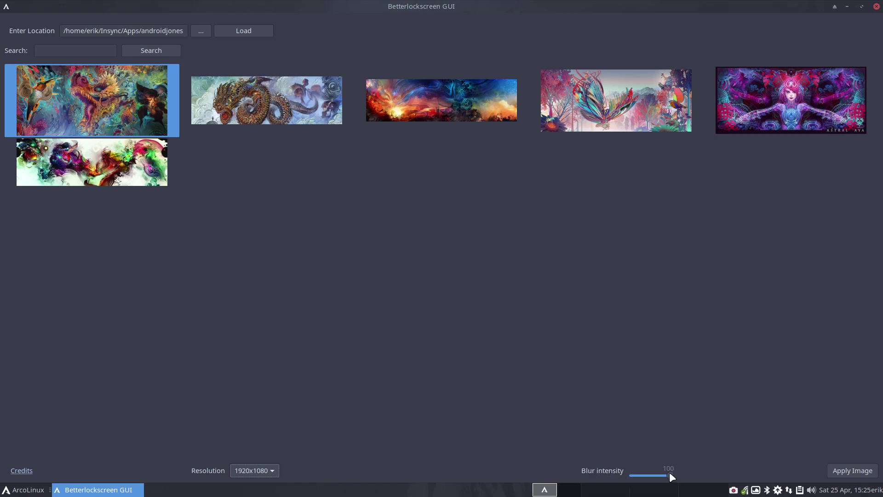
drag(670, 473, 658, 473)
click(201, 32)
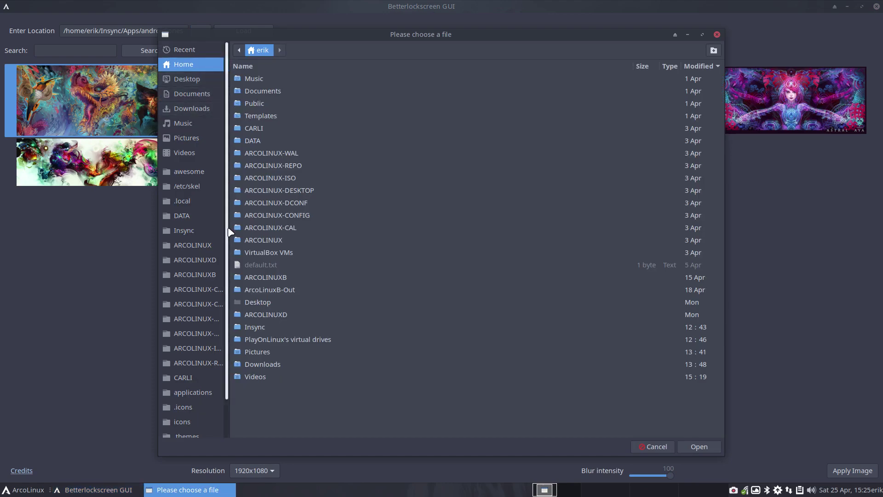
Choose the Insync > Apps > Extra folder as the wallpaper image location.
click(189, 225)
click(264, 80)
double_click(264, 80)
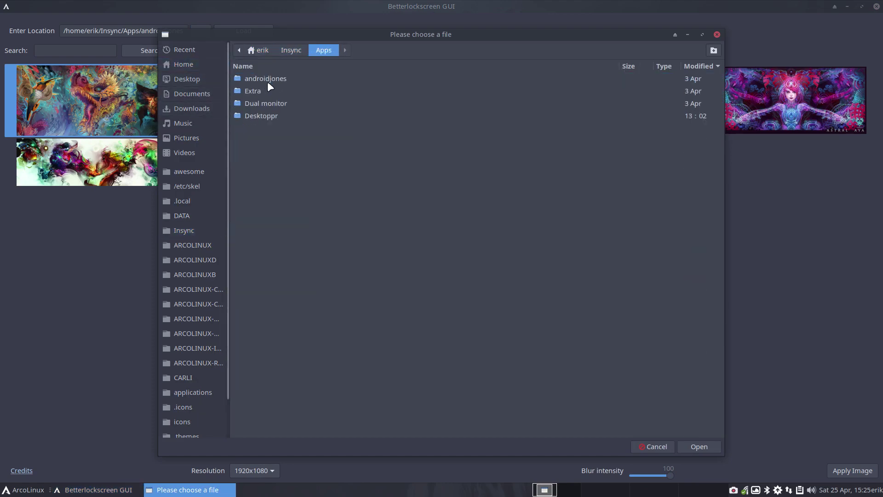
double_click(277, 93)
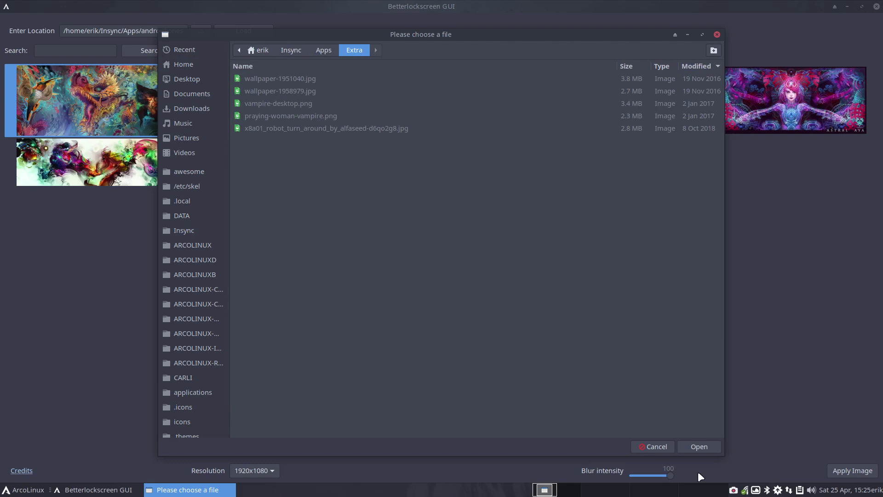
click(698, 445)
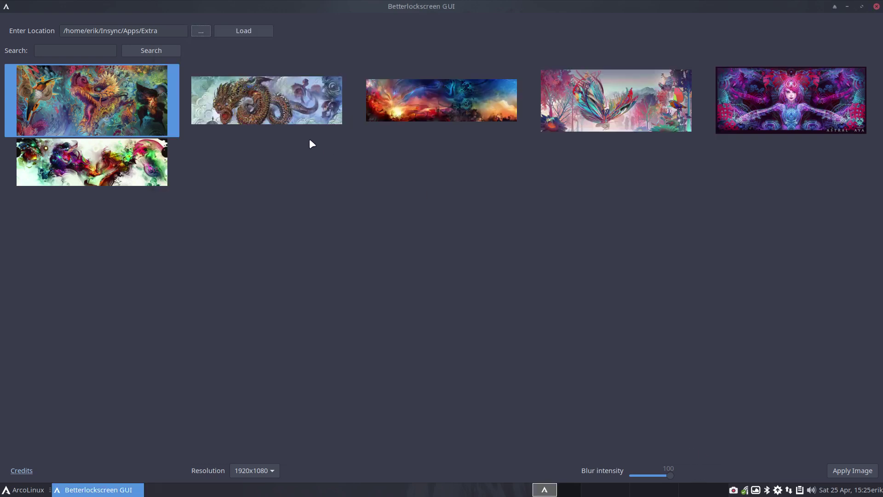
Load the Extra wallpapers and apply the black-and-white vampire image as the lock screen.
click(251, 34)
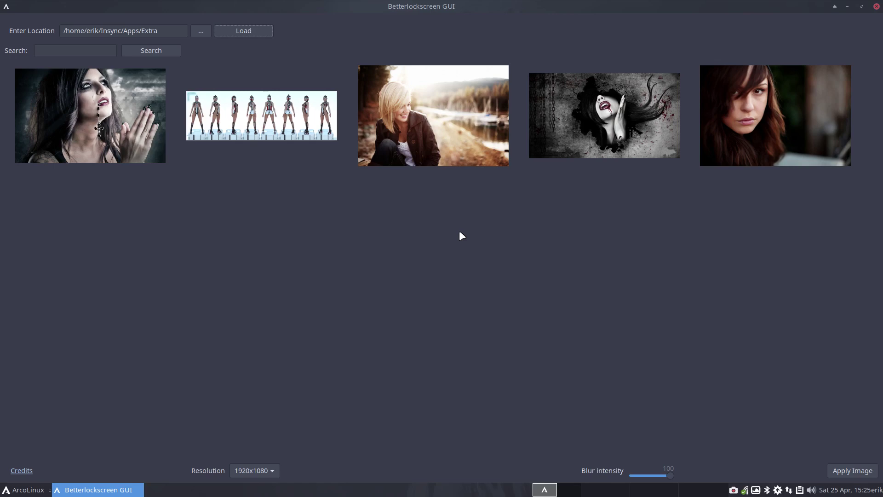
click(612, 130)
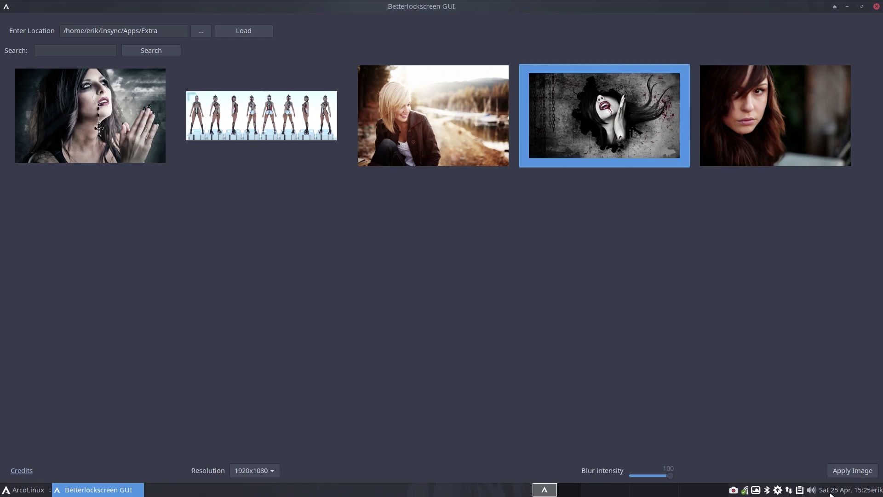
click(848, 470)
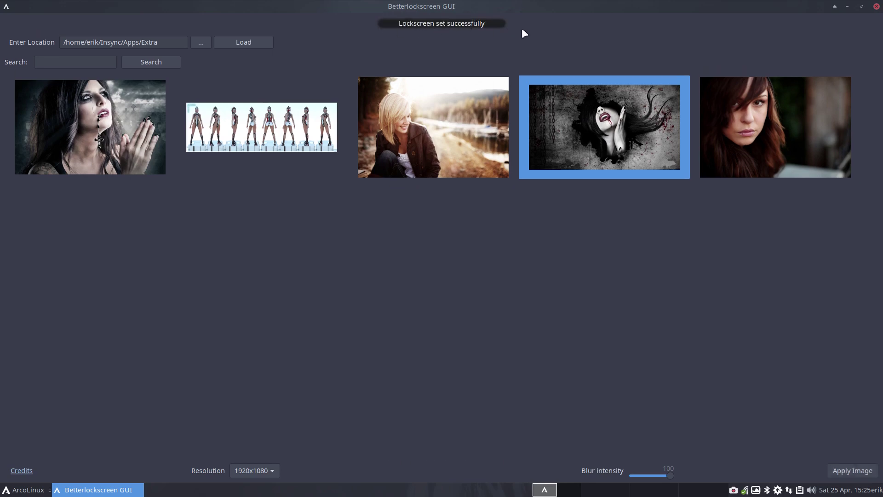
Minimize the lock-screen tool and open File Manager at home with hidden files shown.
click(847, 7)
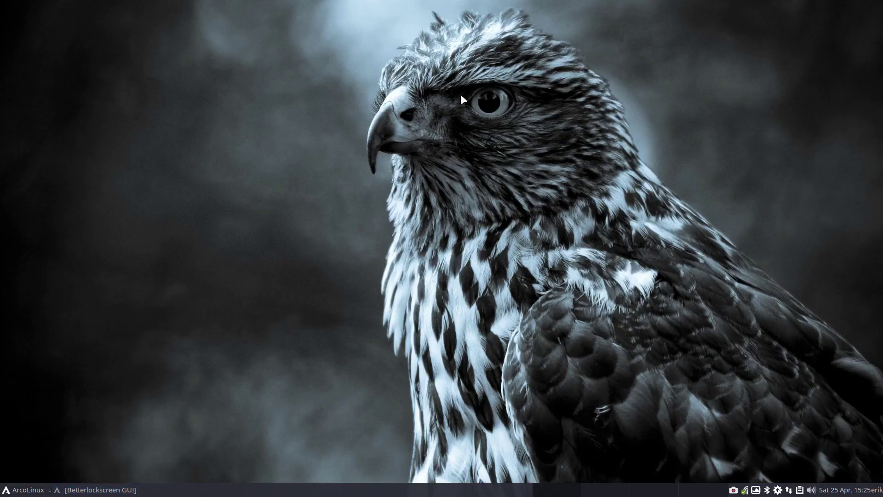
right_click(210, 116)
click(242, 122)
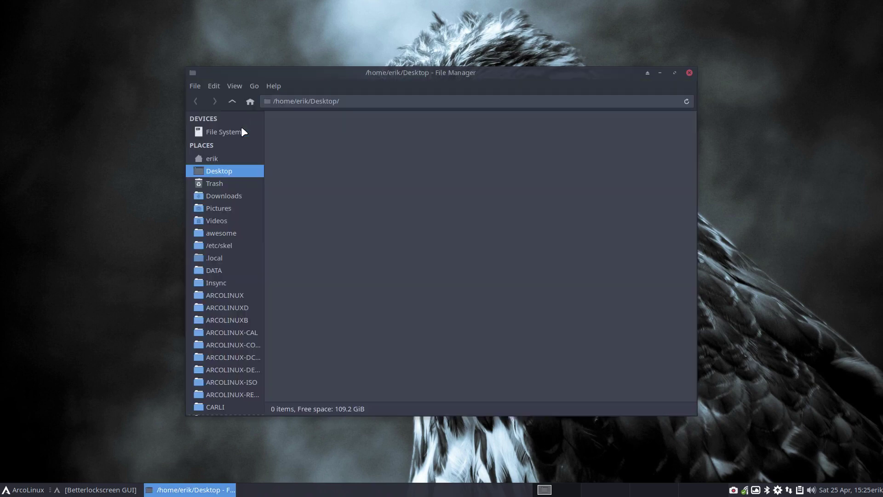
click(235, 162)
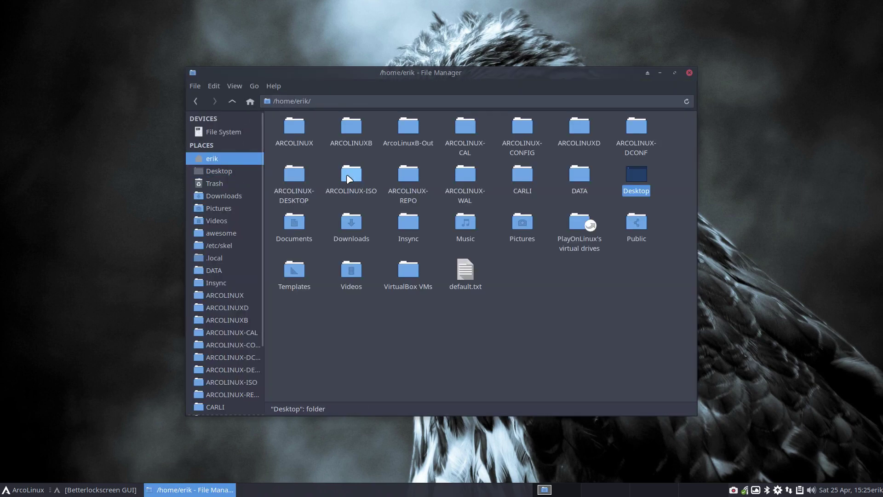
key(ctrl+h)
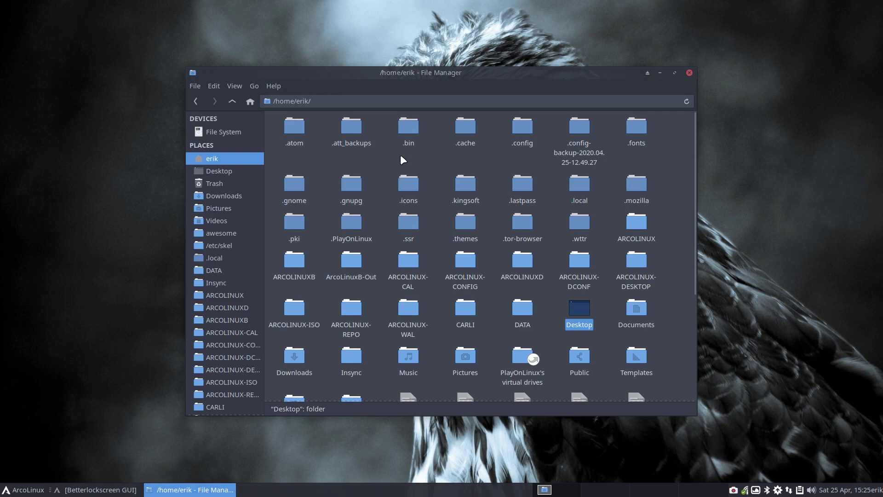
Open .cache/i3lock/current and select all ten cached lock images.
double_click(465, 128)
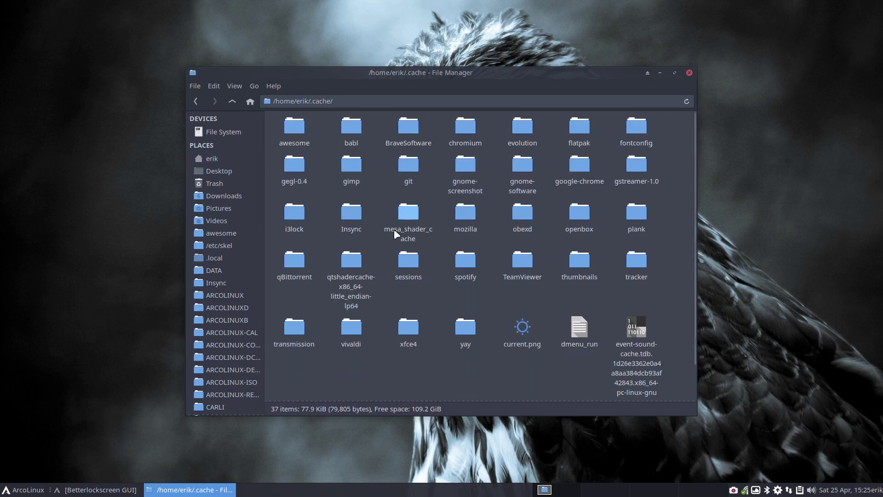
double_click(305, 216)
double_click(283, 137)
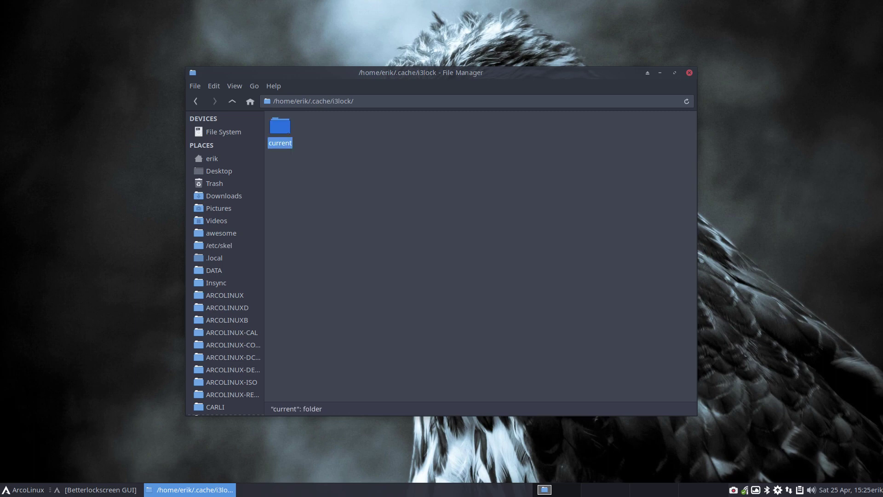
drag(286, 222, 625, 112)
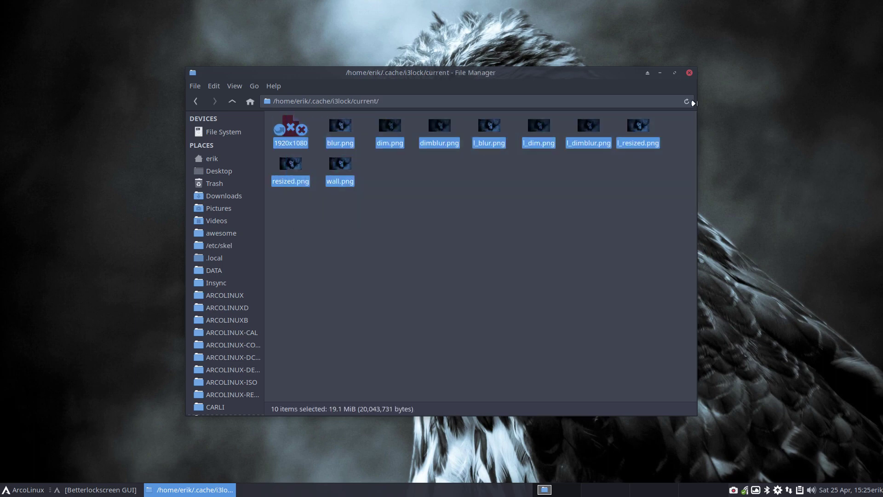
Navigate back up to the .cache folder and close the file manager.
click(232, 101)
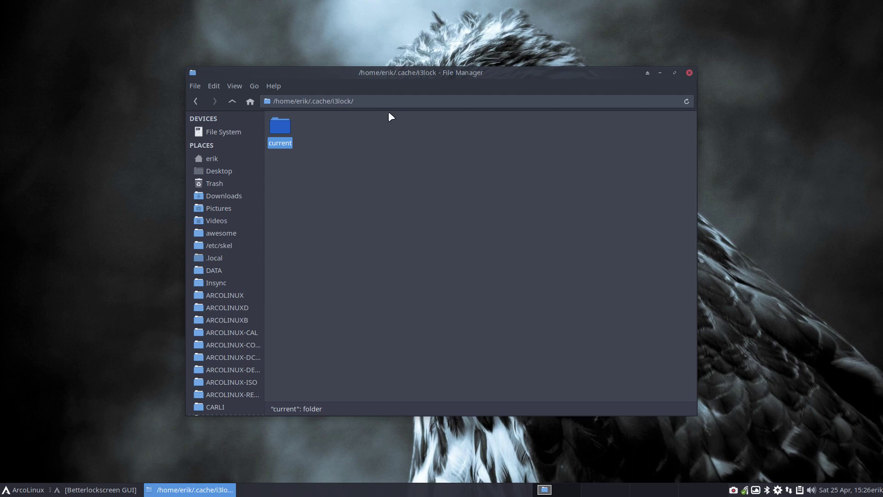
double_click(285, 130)
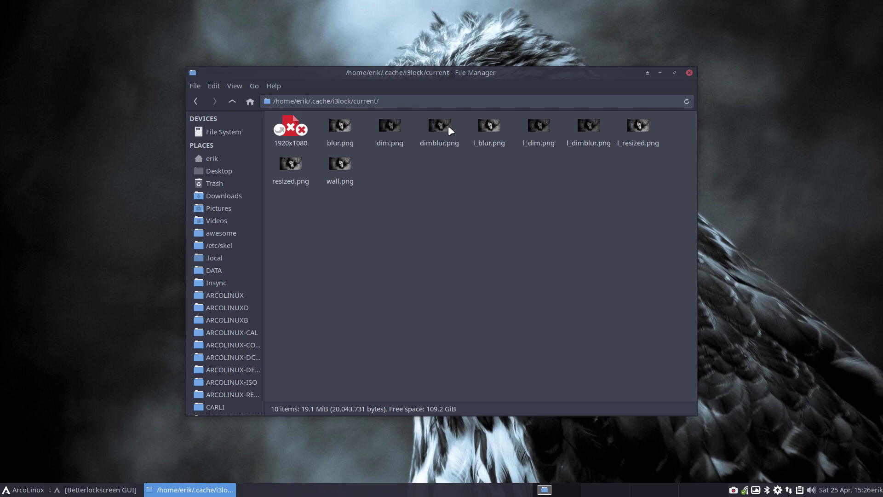
click(232, 100)
click(232, 101)
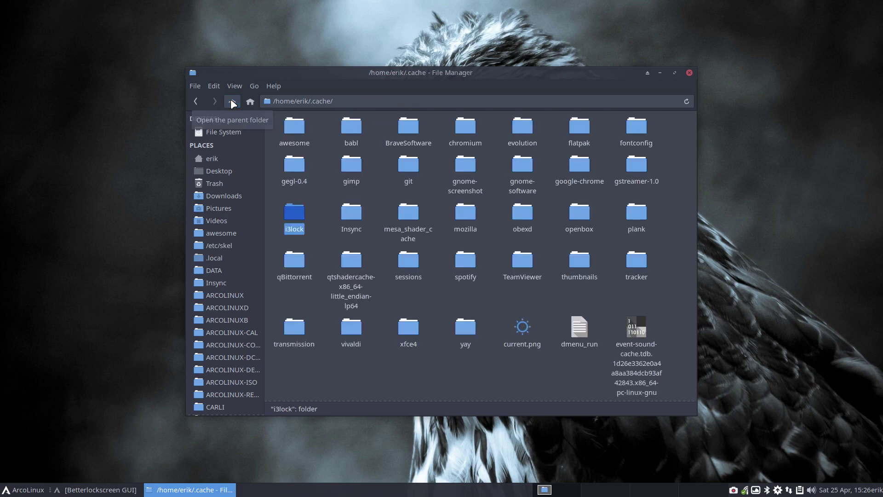
click(690, 73)
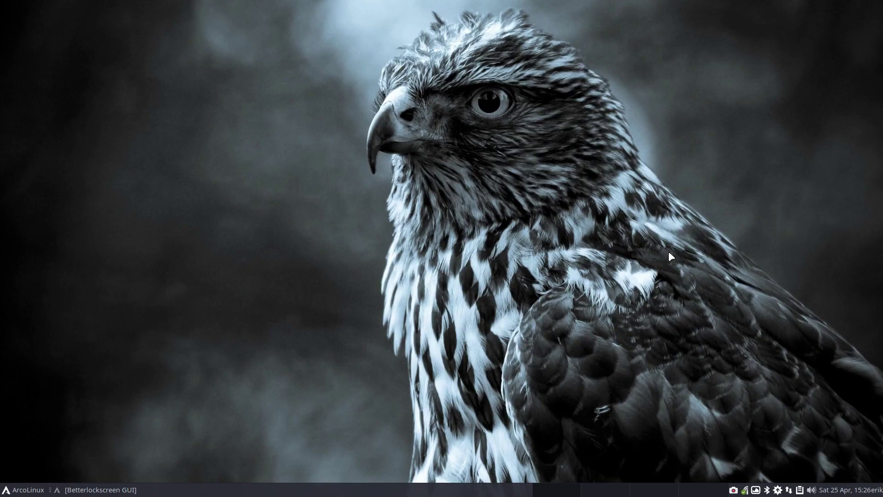
Close Betterlockscreen GUI, then bring up the logout overlay with super+x and its settings panel.
click(114, 490)
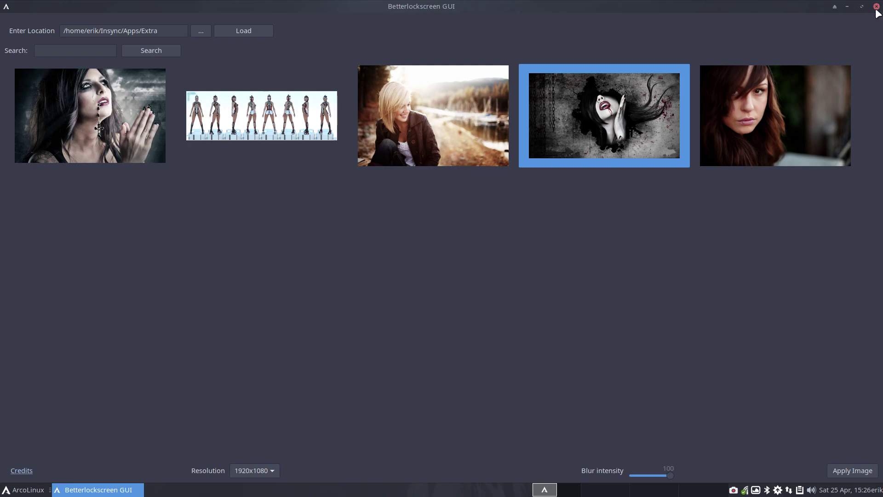
drag(514, 10, 517, 92)
click(647, 89)
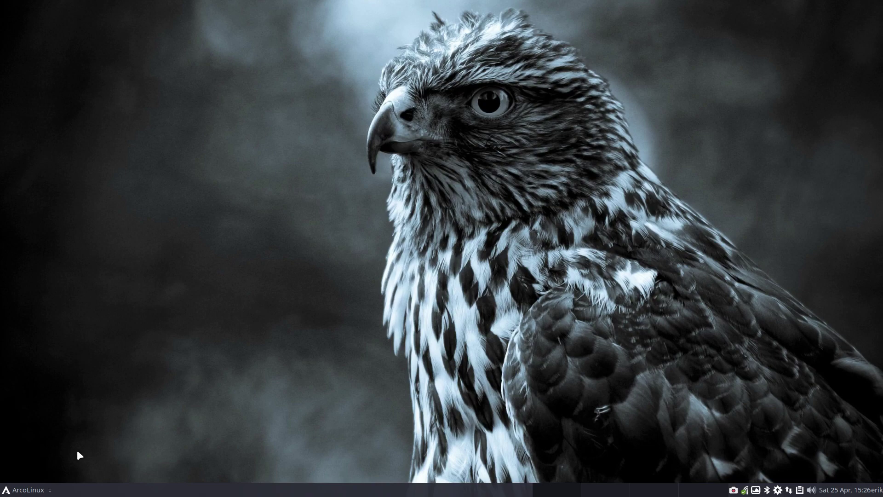
key(super+x)
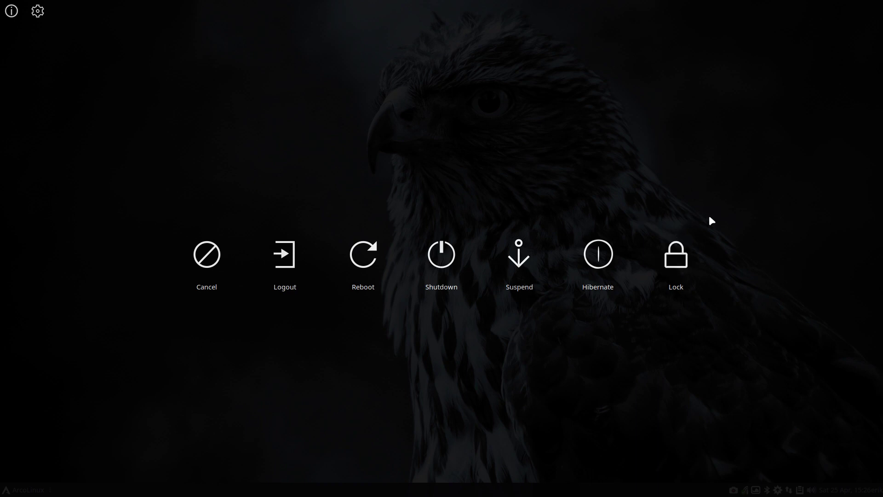
click(38, 10)
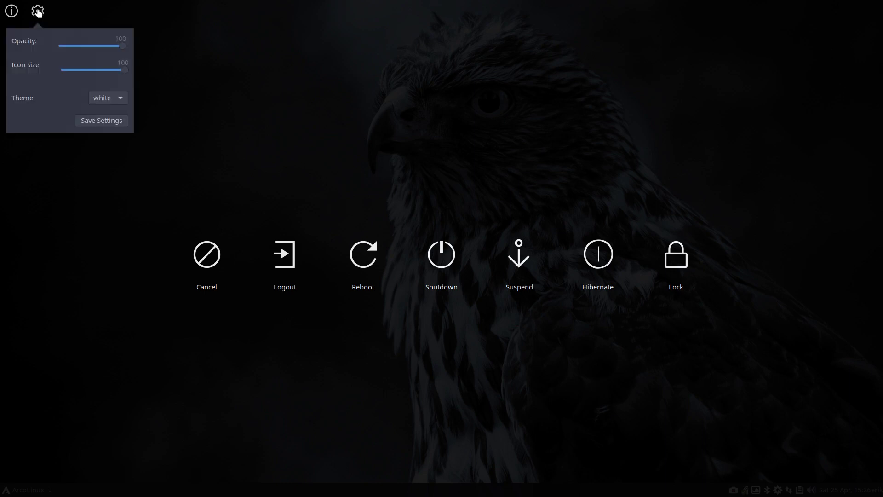